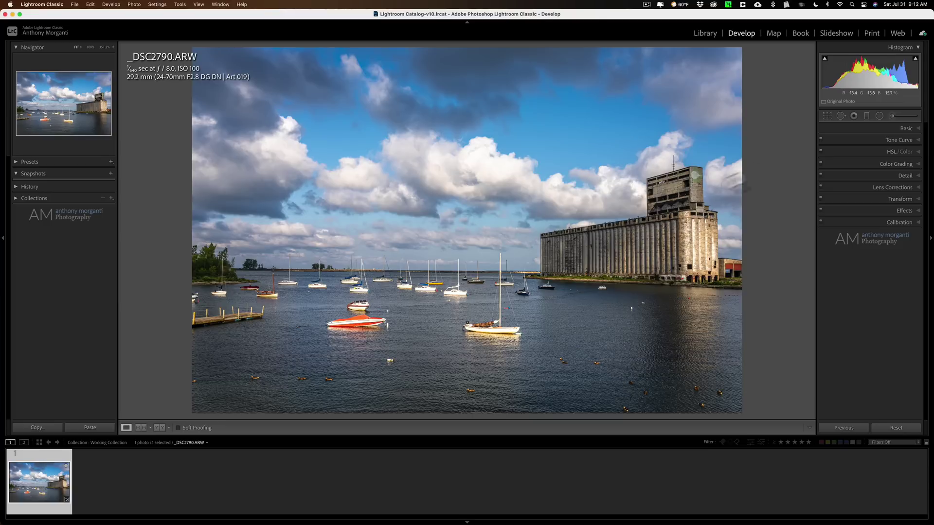
Try a Black & White treatment with a warmer Temp and brighter orange in the B&W mix.
click(907, 129)
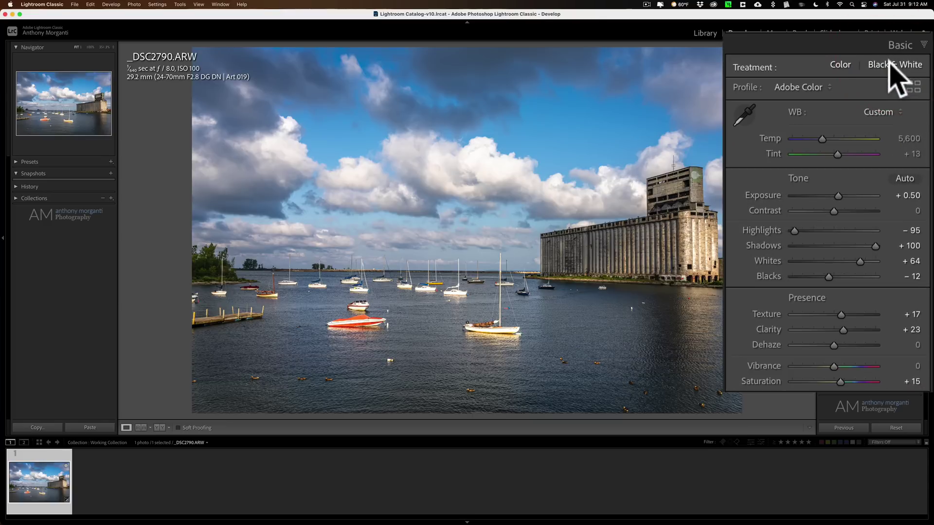
click(889, 74)
drag(821, 138, 858, 138)
click(903, 317)
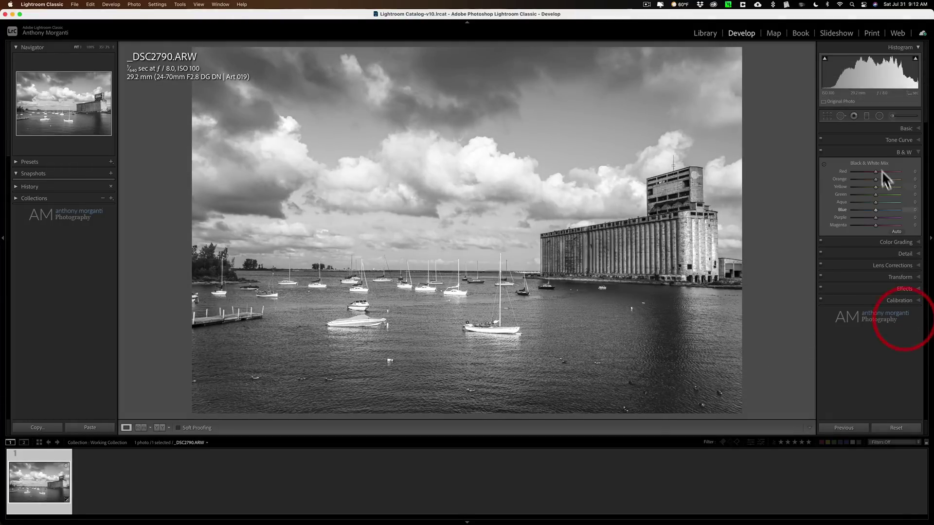
drag(873, 173, 810, 245)
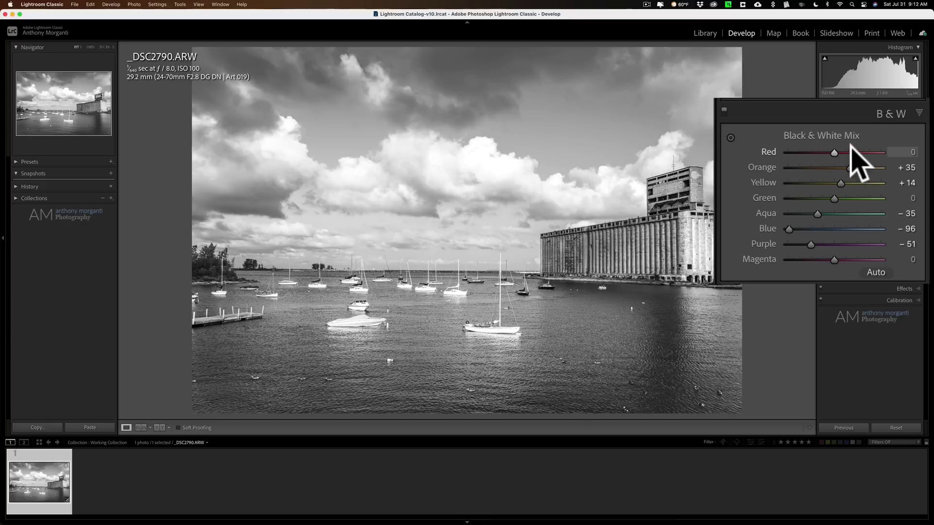
Reset the B&W mix, return Temp to 5,600 and set Treatment back to Color.
key(alt)
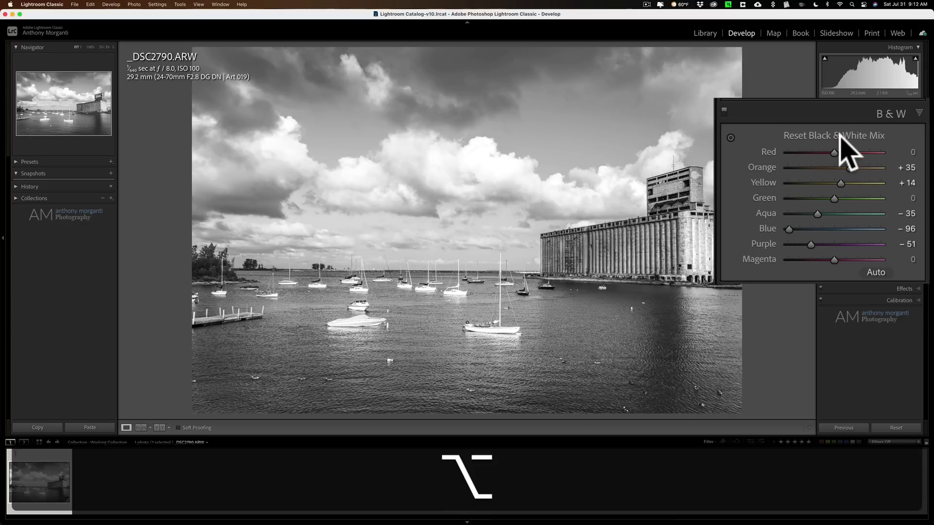
alt+click(839, 135)
click(919, 125)
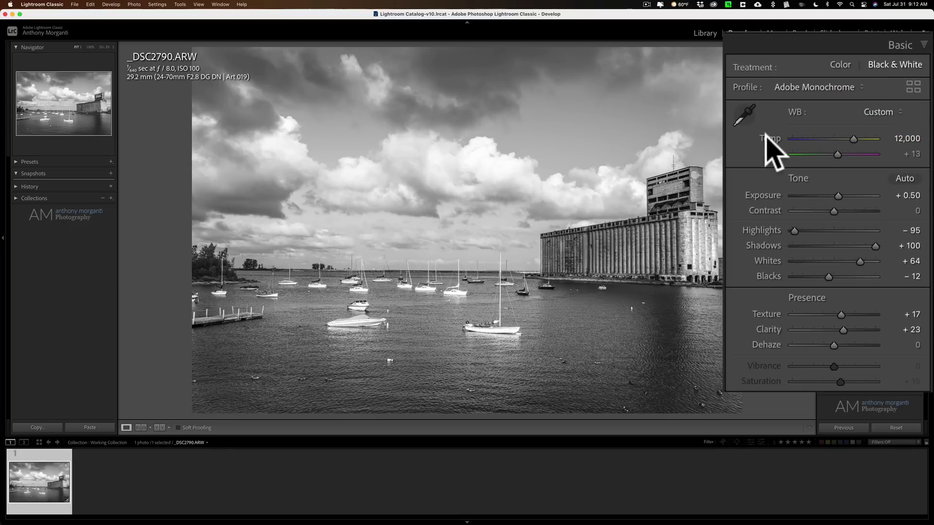
double_click(770, 140)
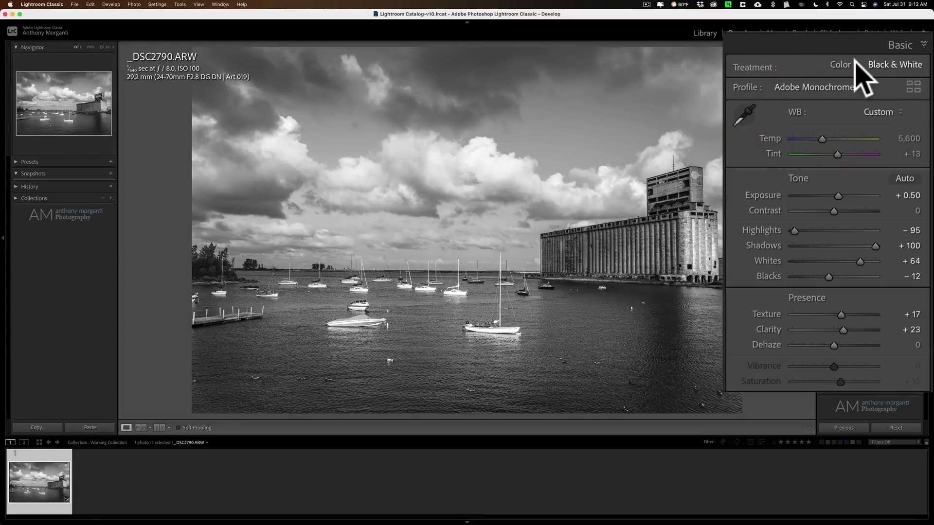
click(833, 66)
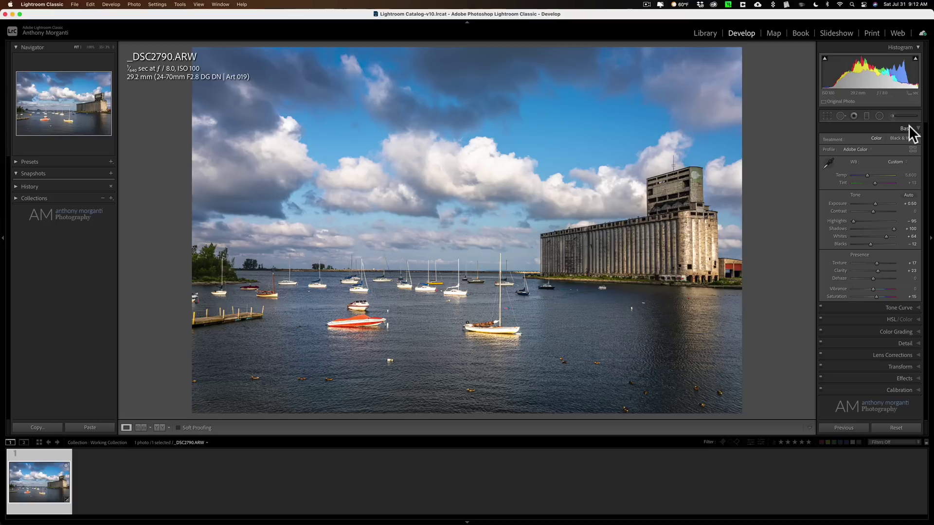
Collapse the Basic panel beside the colour harbour photo.
click(909, 128)
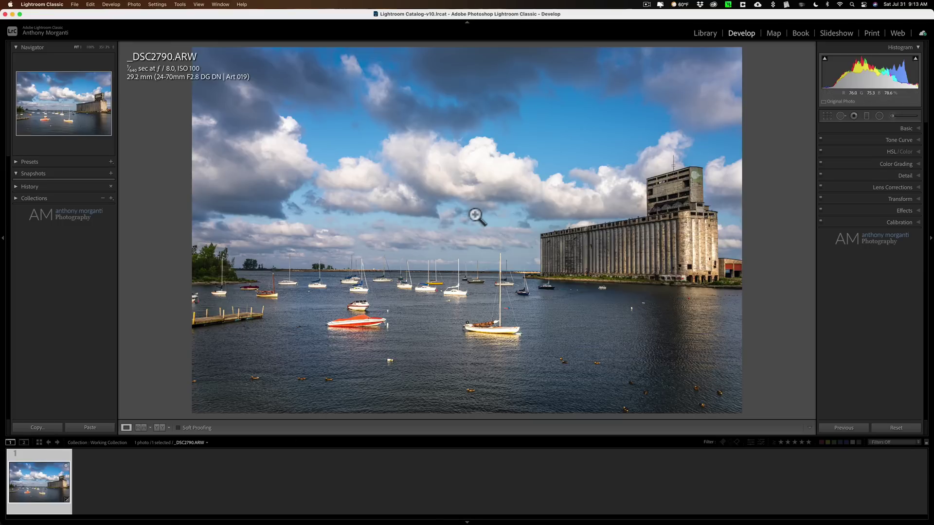
Create a virtual copy of _DSC2790.ARW with Cmd+' and select Copy 1 in the filmstrip.
right_click(453, 148)
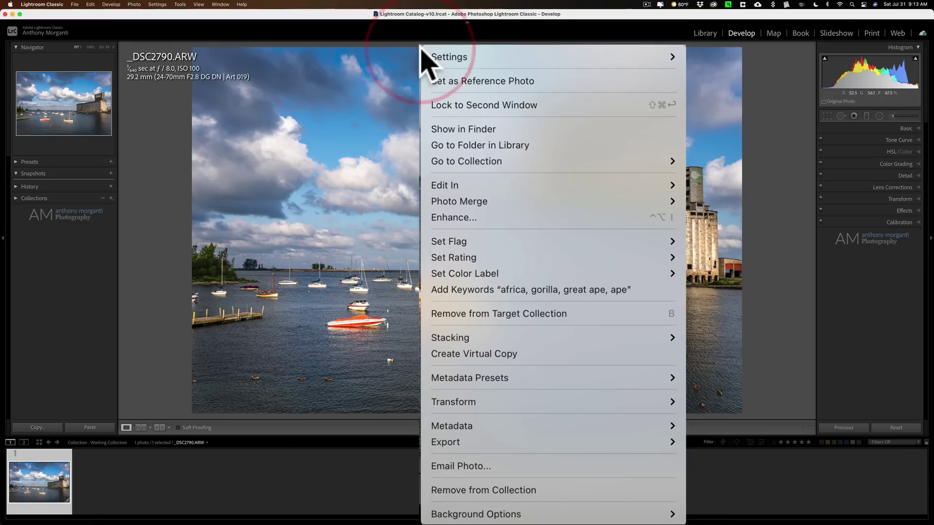
click(494, 355)
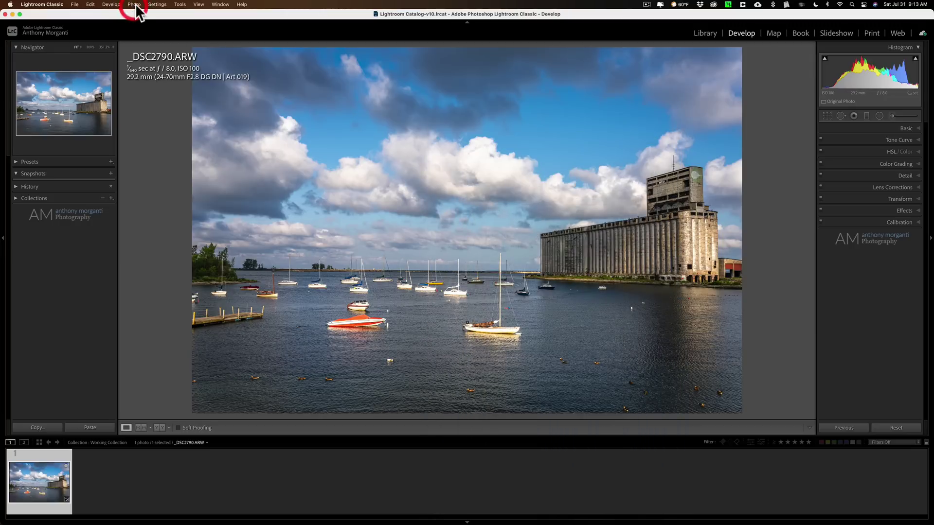
click(134, 5)
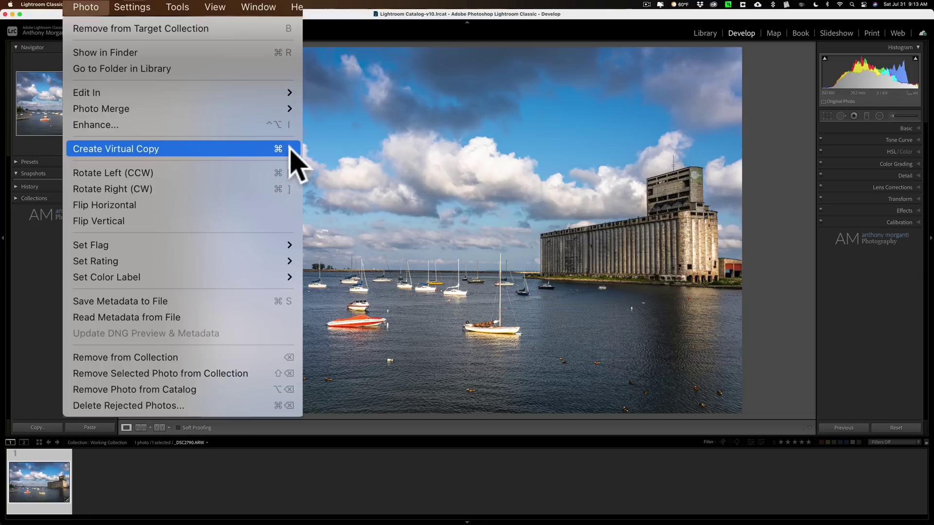
click(303, 63)
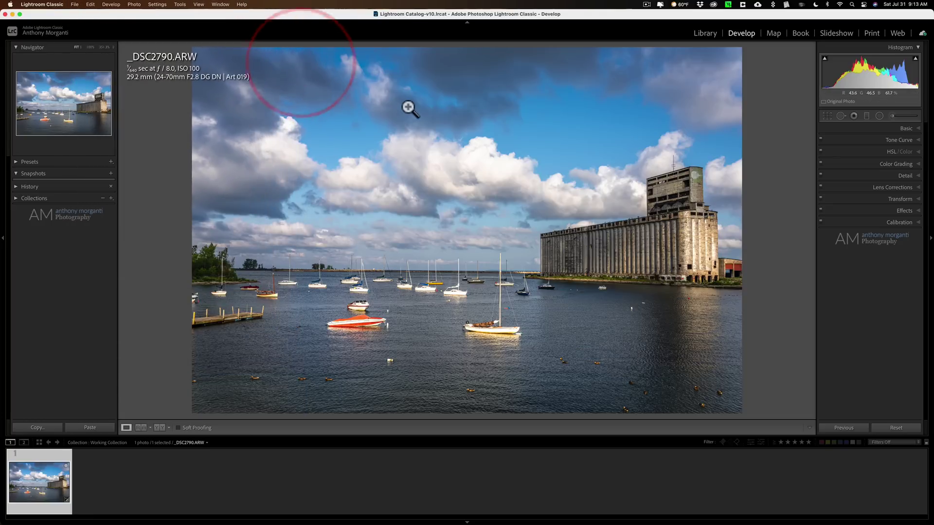
key(super+apostrophe)
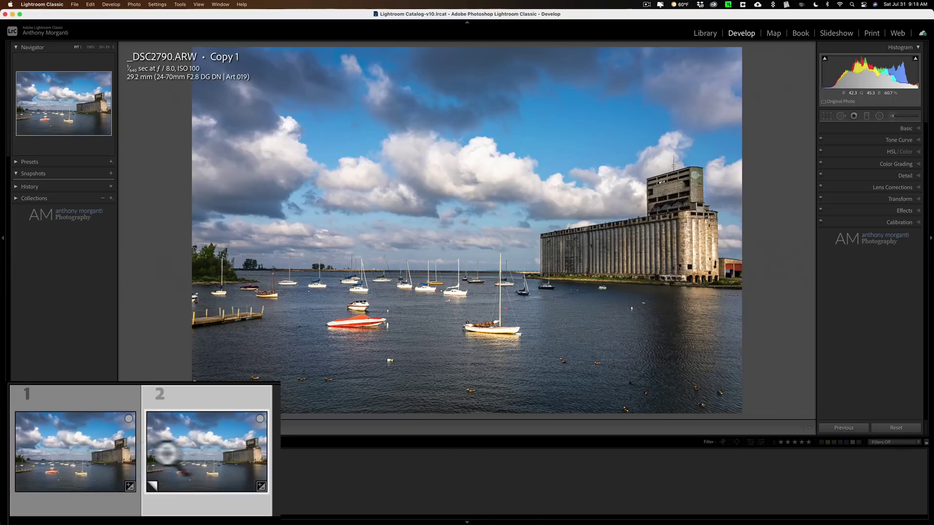
click(63, 476)
click(182, 445)
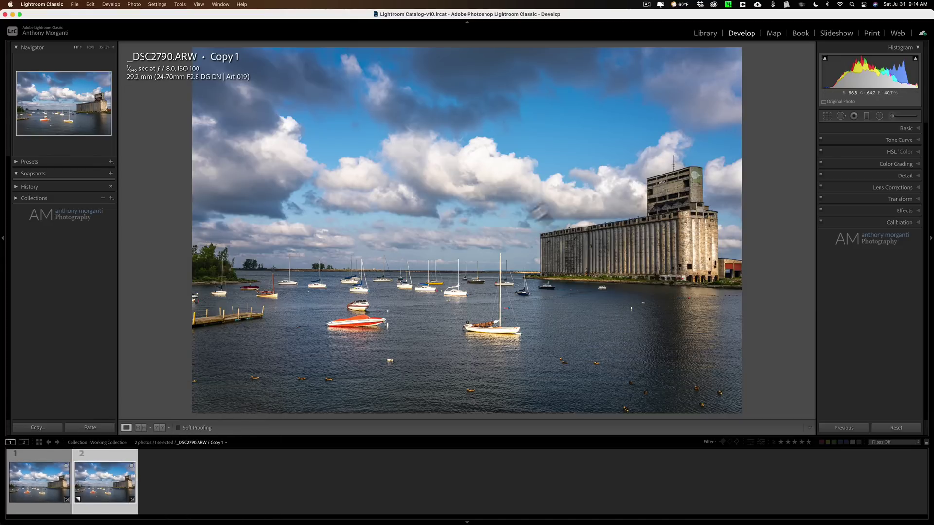
Set Copy 1's Treatment to Black & White and raise Temp to 10,091.
click(900, 127)
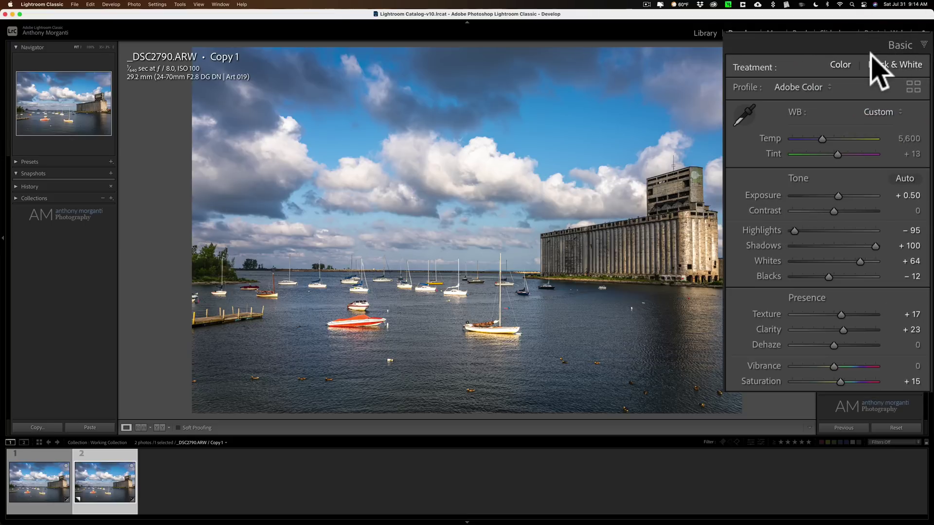
click(889, 65)
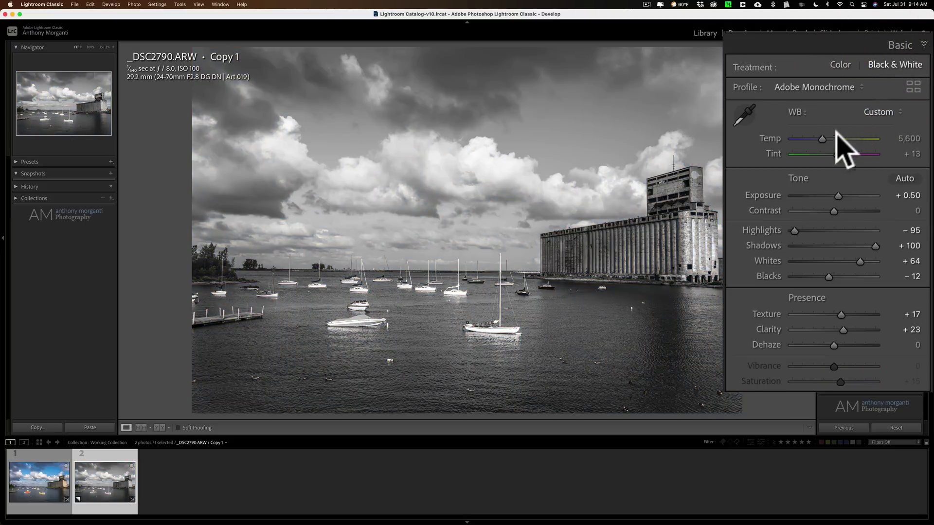
drag(823, 139, 850, 139)
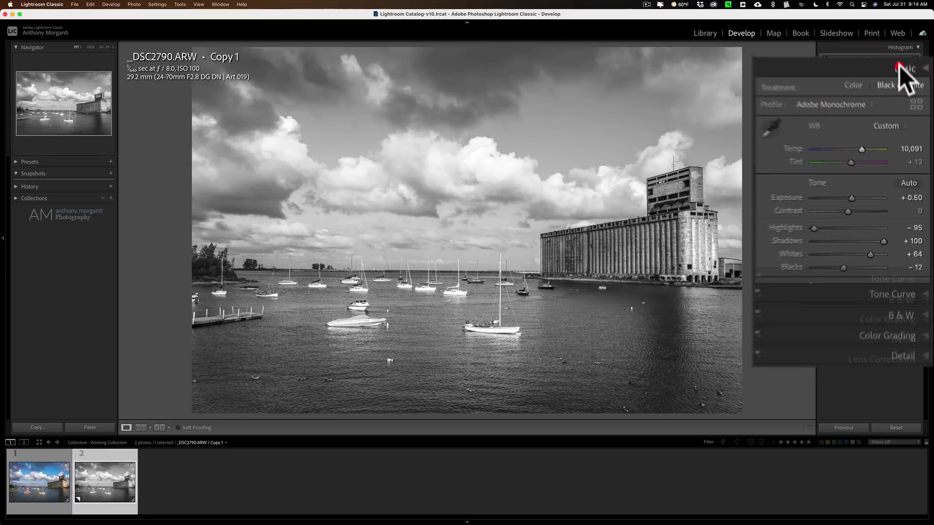
click(901, 127)
In the B&W mix, raise Orange to +30 and Yellow to +43, and lower Aqua and Blue.
click(914, 151)
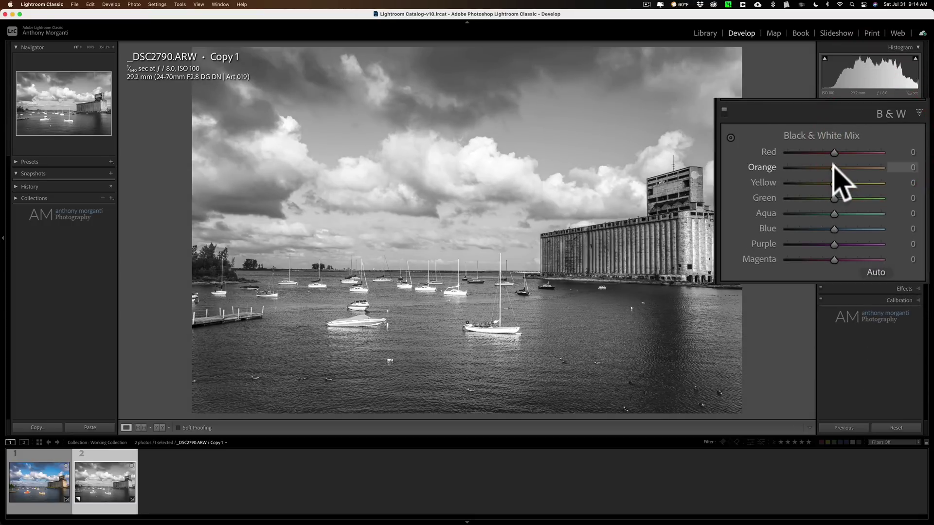
drag(833, 167, 853, 184)
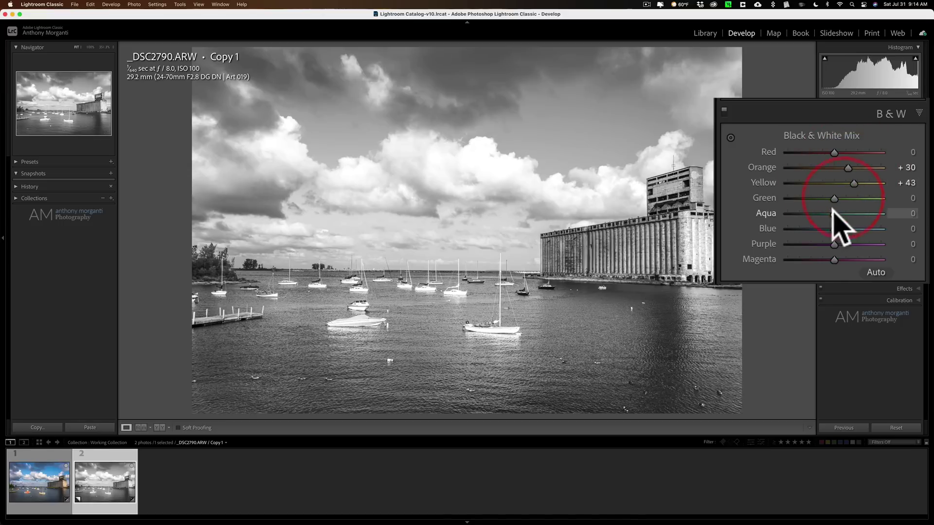
drag(833, 214, 813, 229)
Lower Calibration Blue Primary Saturation to -73, then view the colour original.
click(904, 300)
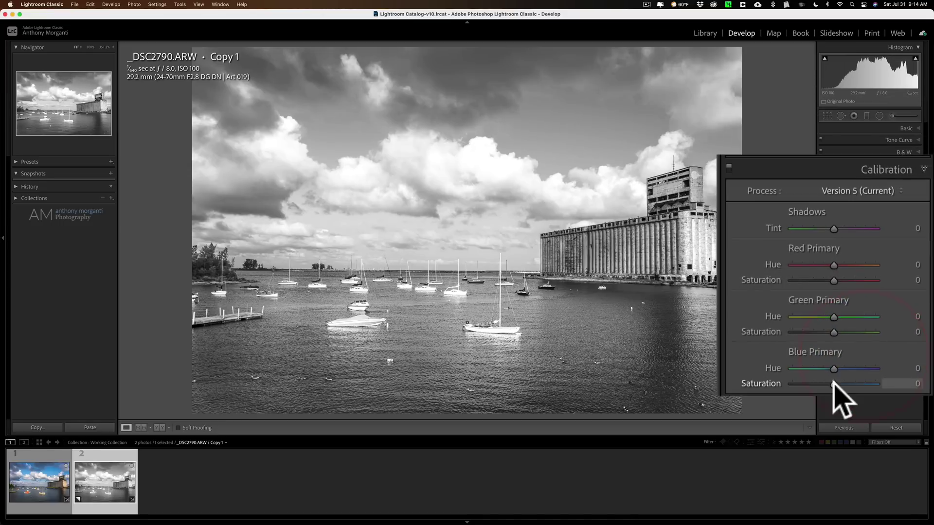
drag(874, 334, 857, 333)
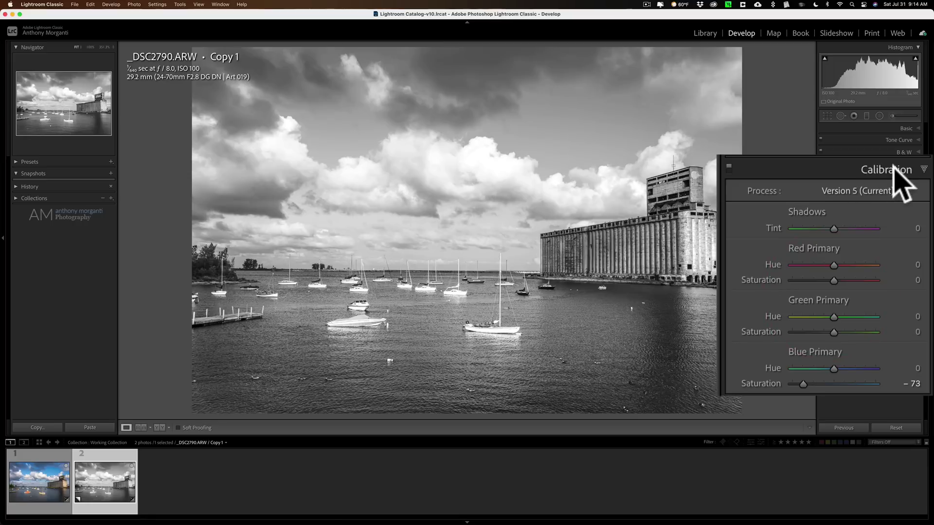
click(901, 222)
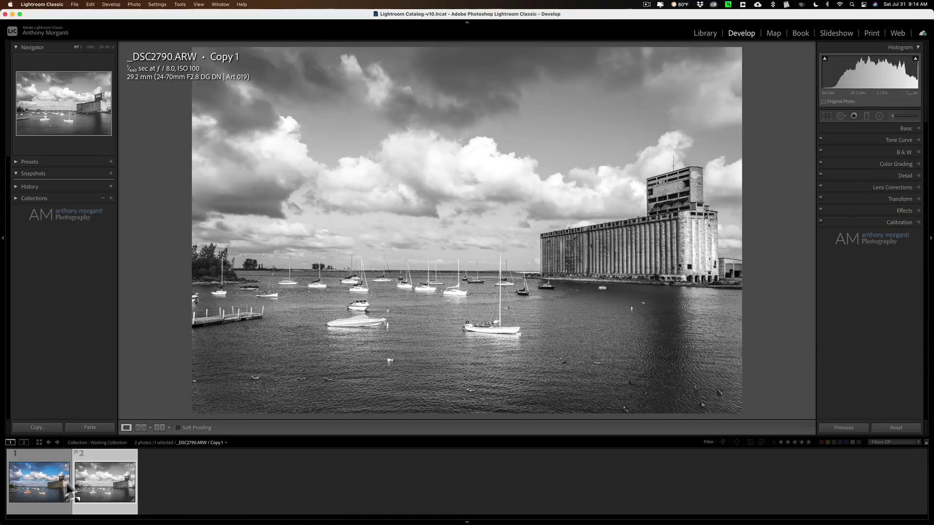
click(42, 484)
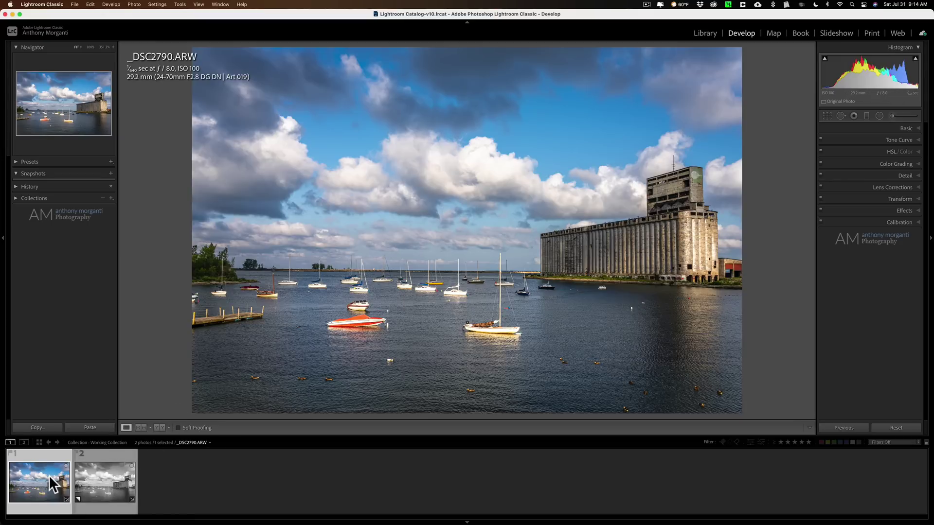
Select the original and Copy 1 and open both via Edit In > Edit in Adobe Photoshop 2021.
click(92, 474)
key(super+a)
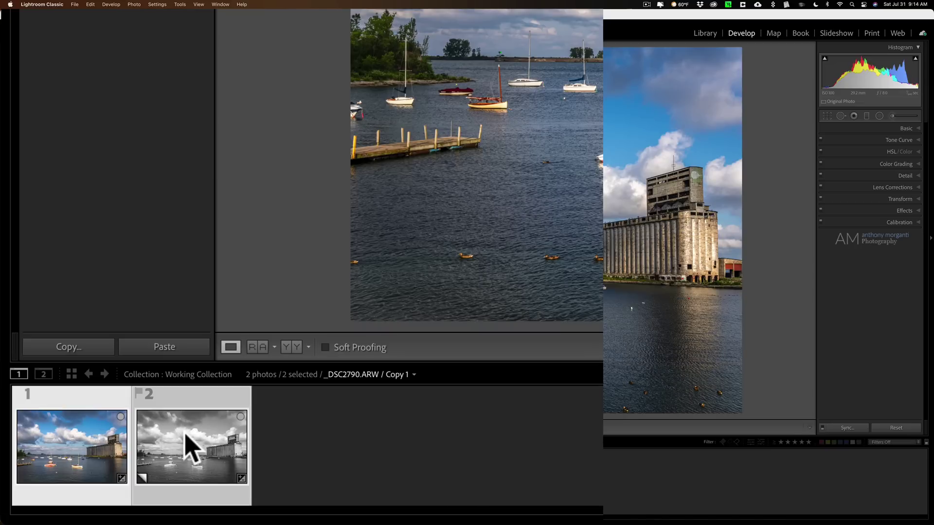
right_click(186, 434)
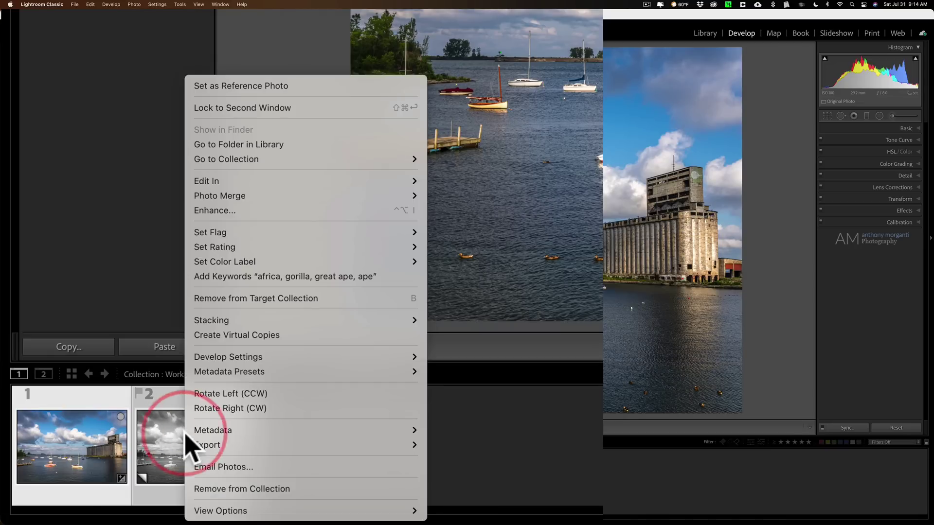
mouse_move(351, 183)
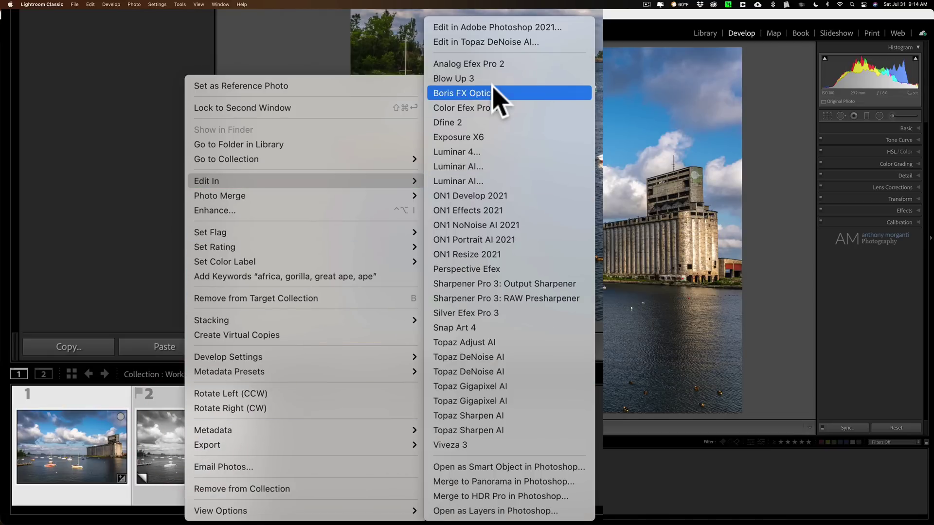
click(521, 27)
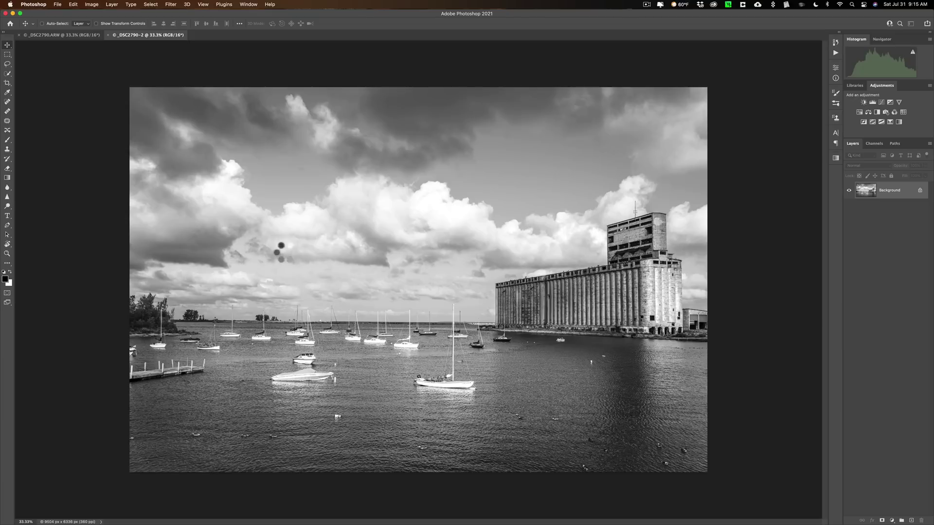
Compare the colour and black-and-white document tabs, then quit Photoshop choosing Don't Save for both.
click(75, 33)
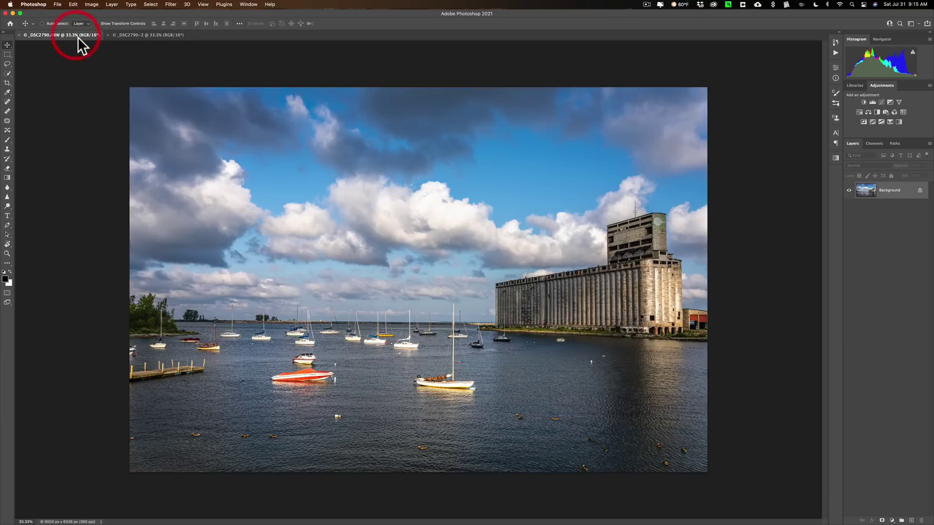
click(135, 35)
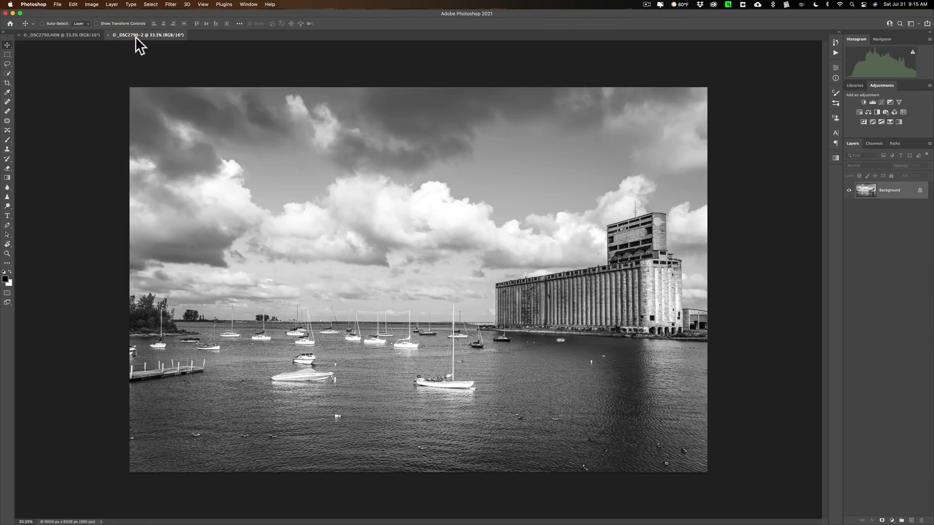
key(super+q)
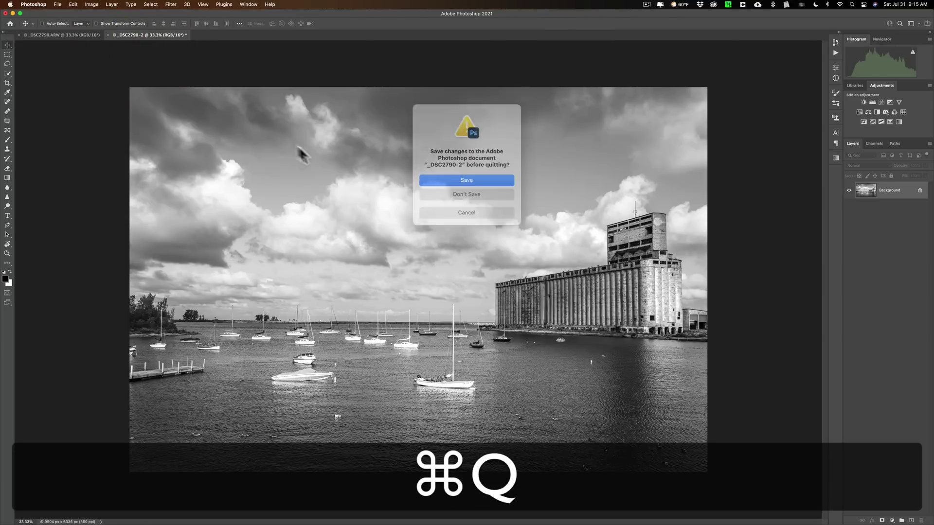
click(459, 190)
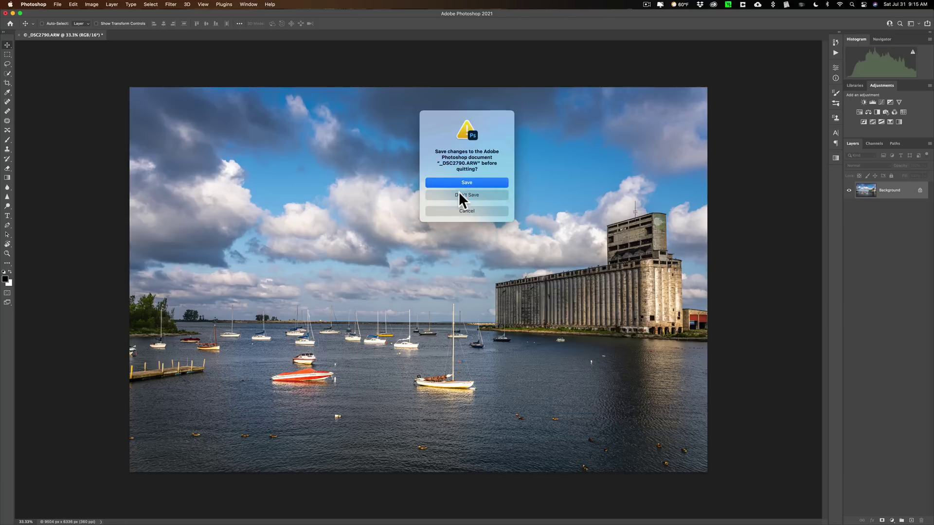
click(458, 193)
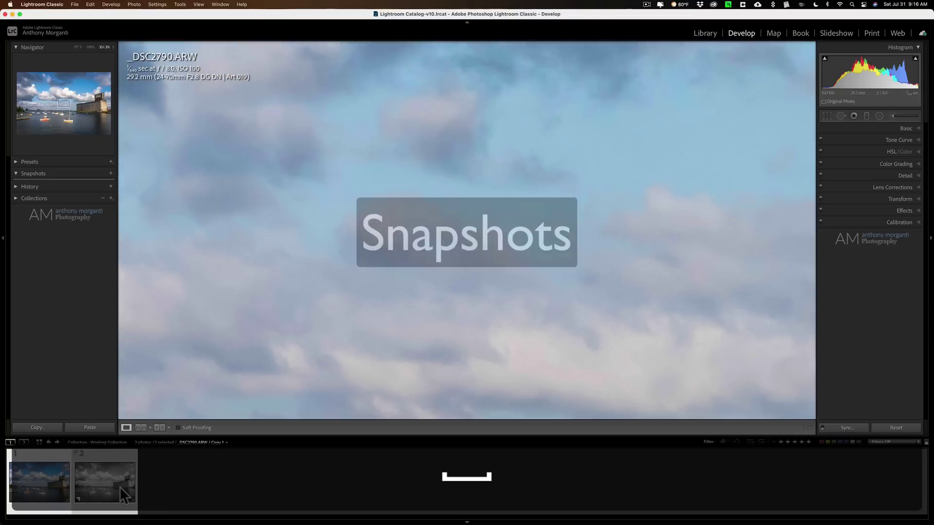
Remove the black-and-white Copy 1 from the collection and select the colour _DSC2790.ARW.
click(118, 486)
click(112, 486)
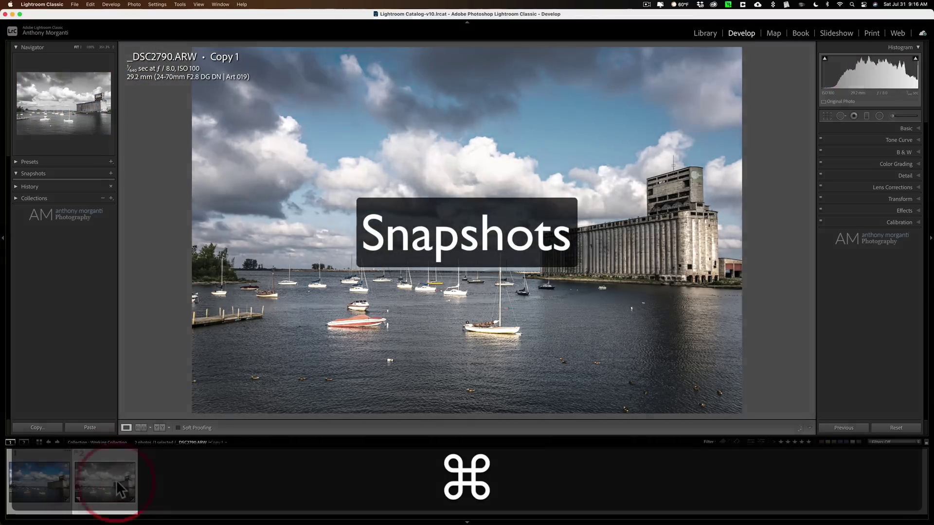
right_click(116, 480)
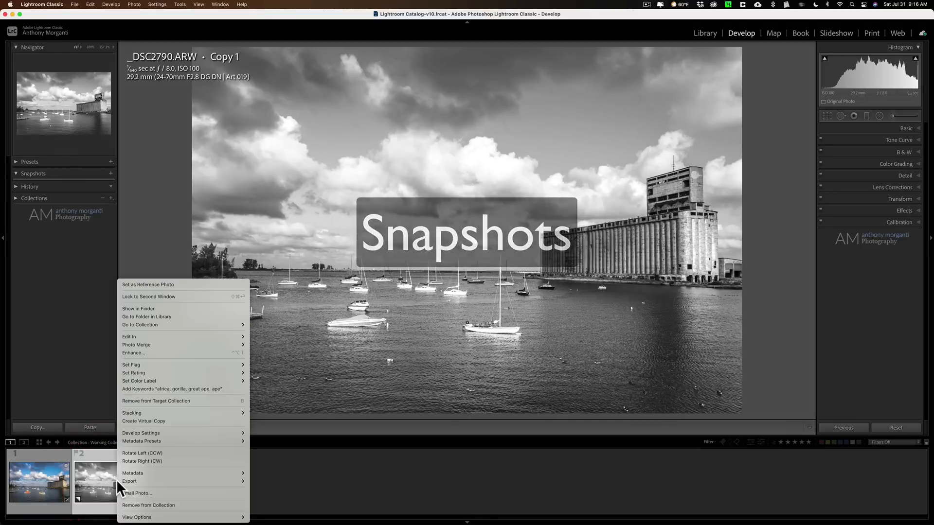
click(123, 503)
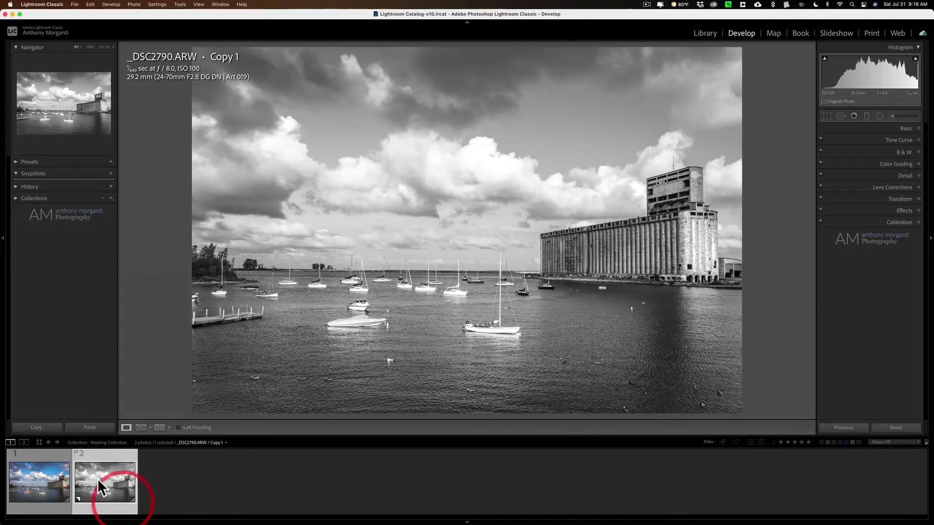
click(43, 474)
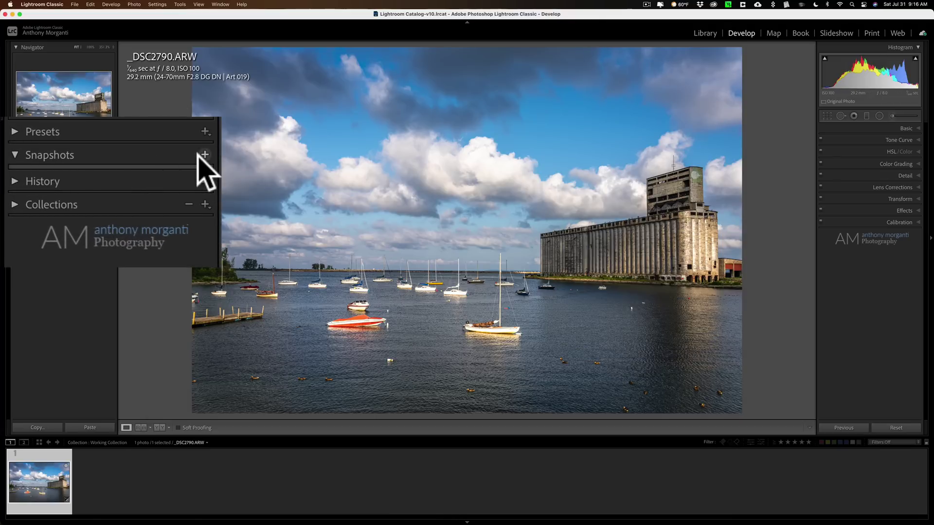
Create a new snapshot named 'Color' from the Snapshots panel.
click(111, 173)
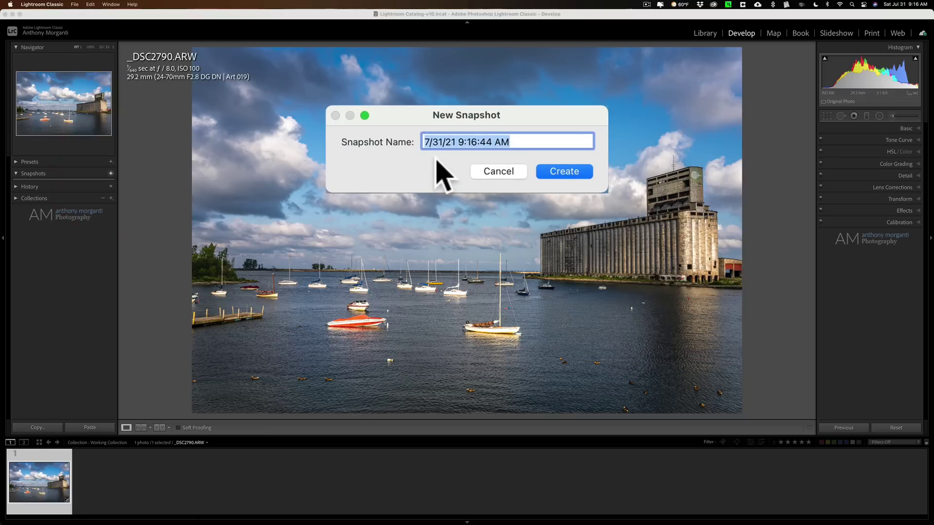
text(Color)
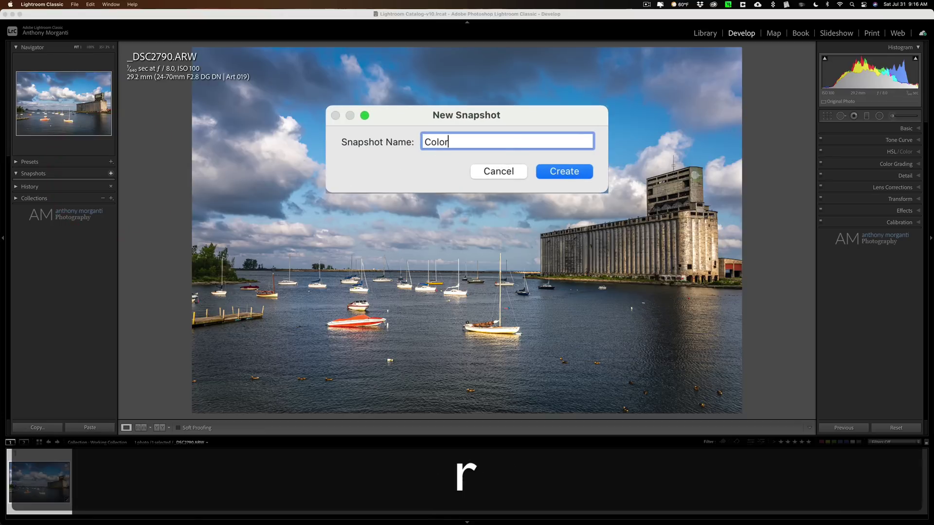
click(573, 175)
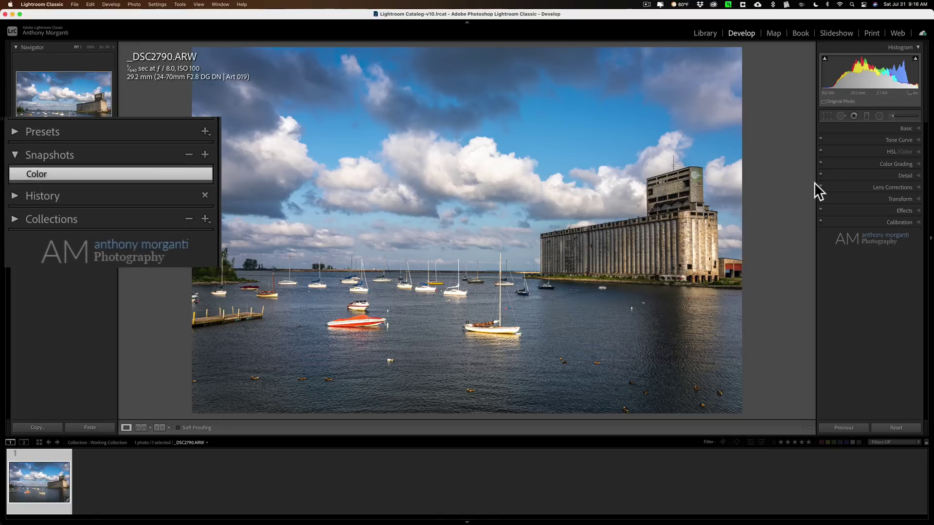
Set Treatment to Black & White and raise Temp to 8,955.
click(906, 128)
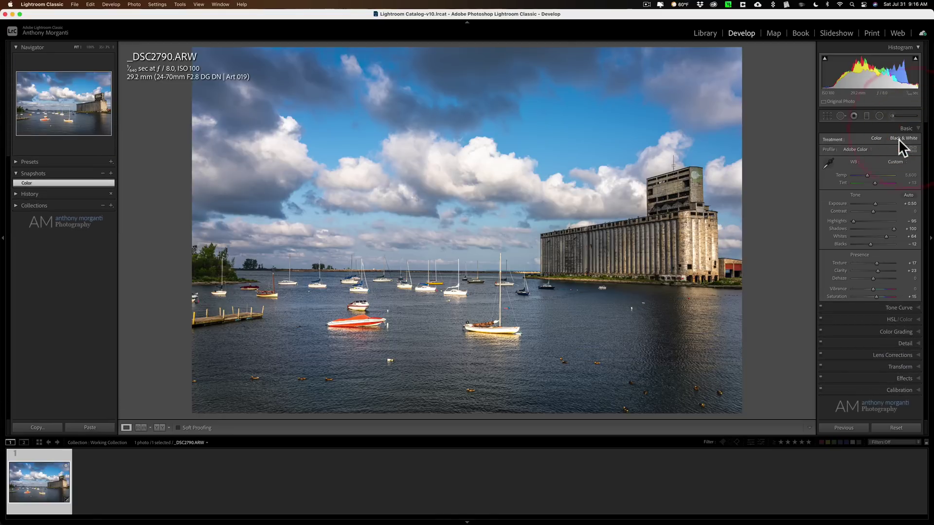
click(900, 138)
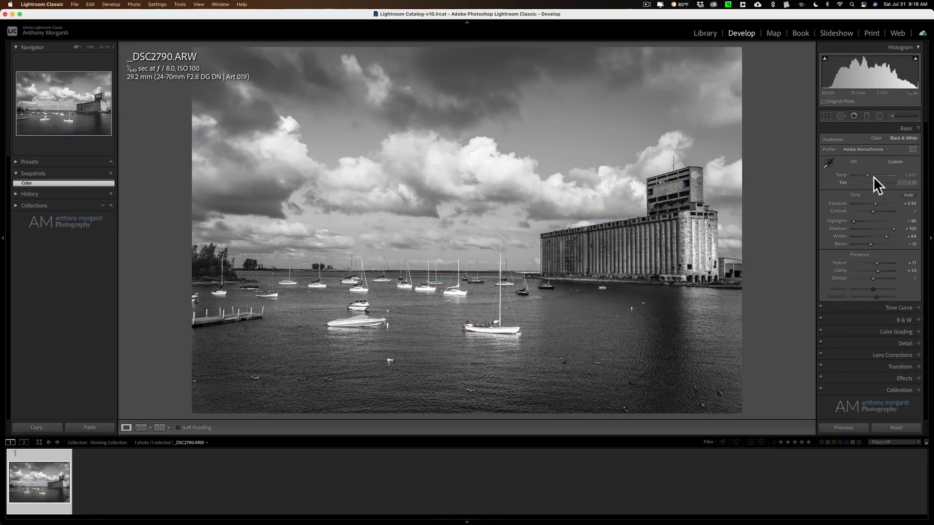
drag(868, 174, 880, 174)
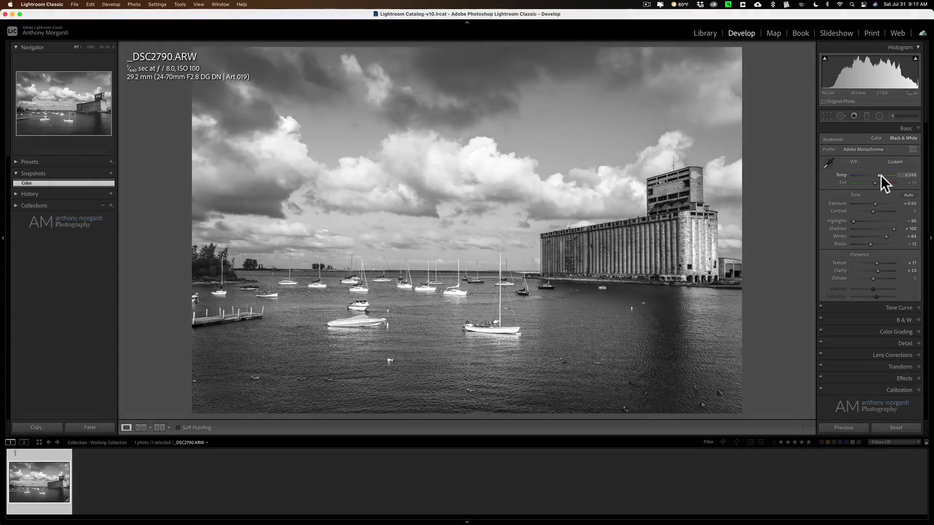
click(907, 129)
In the B&W mix, brighten Green to +78 and darken Blue and Purple.
click(916, 153)
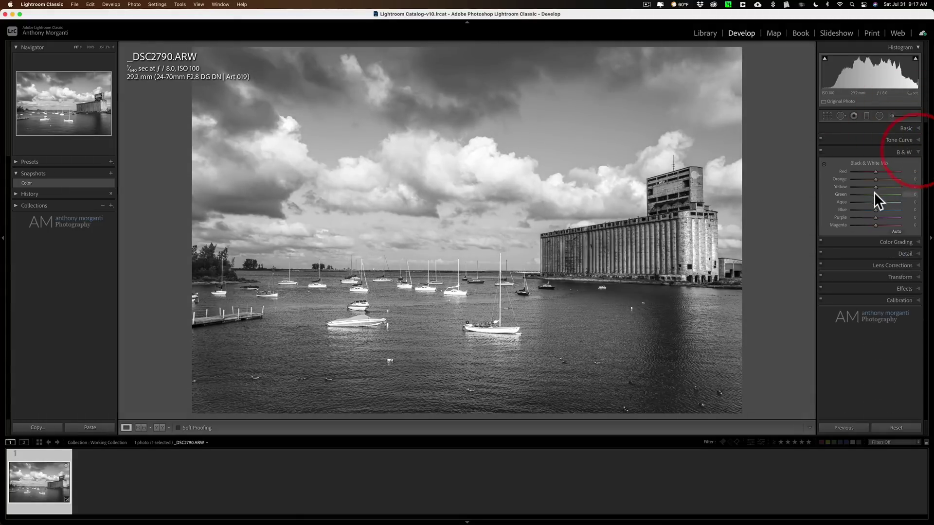
drag(873, 193, 880, 177)
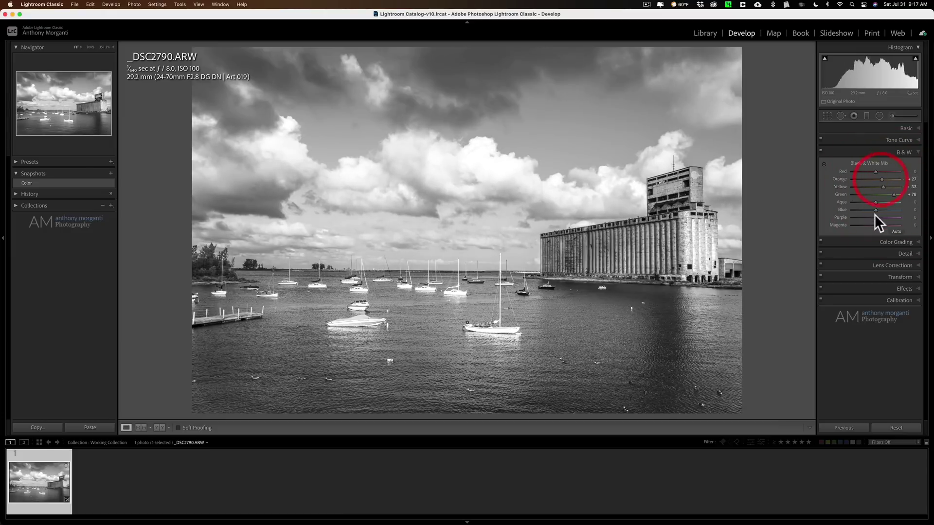
drag(874, 217, 862, 209)
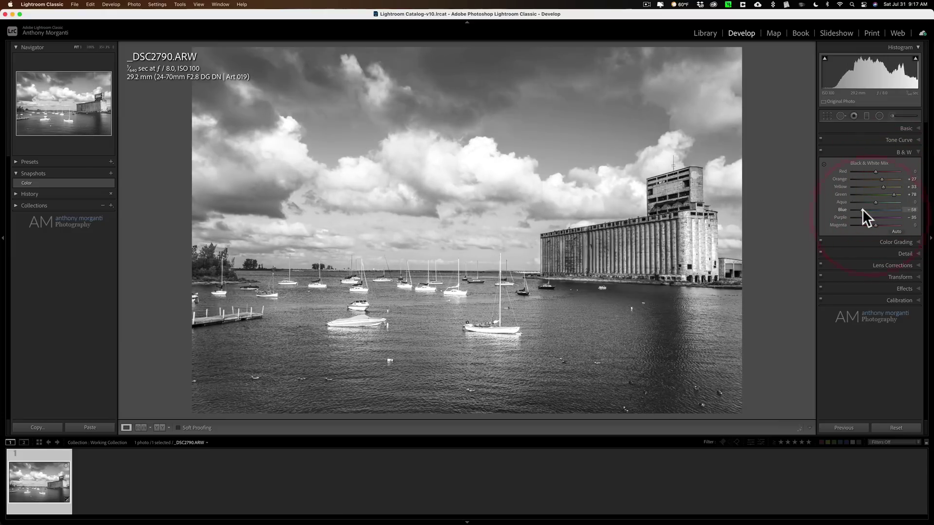
click(902, 153)
Lower Calibration Blue Primary Saturation to -55.
click(902, 221)
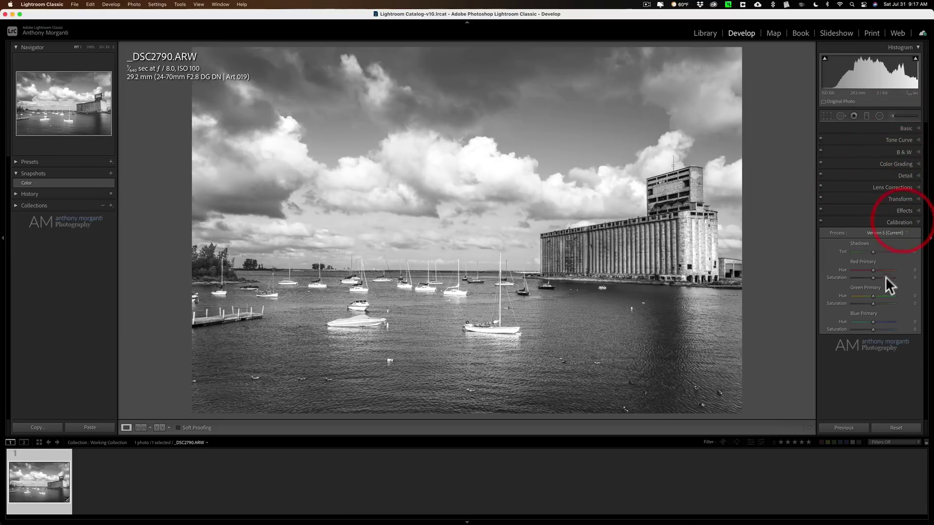
drag(872, 329, 860, 329)
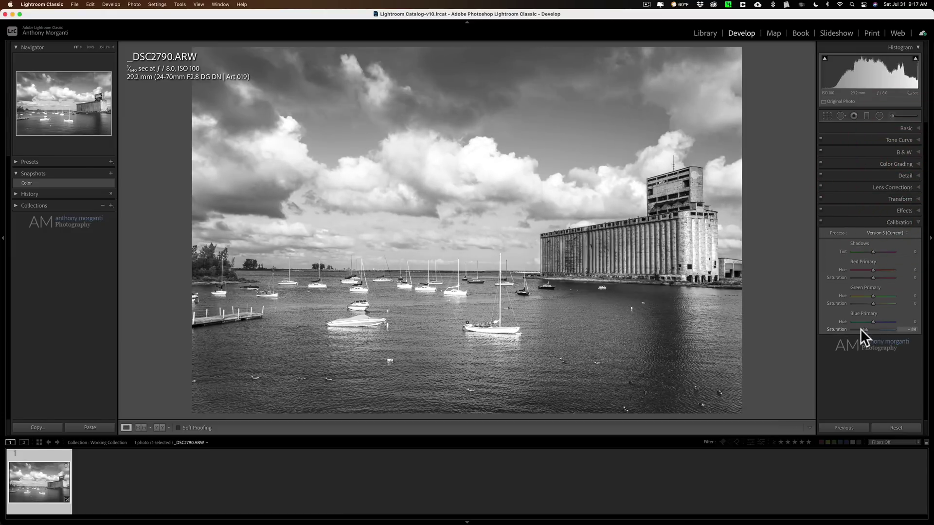
click(910, 223)
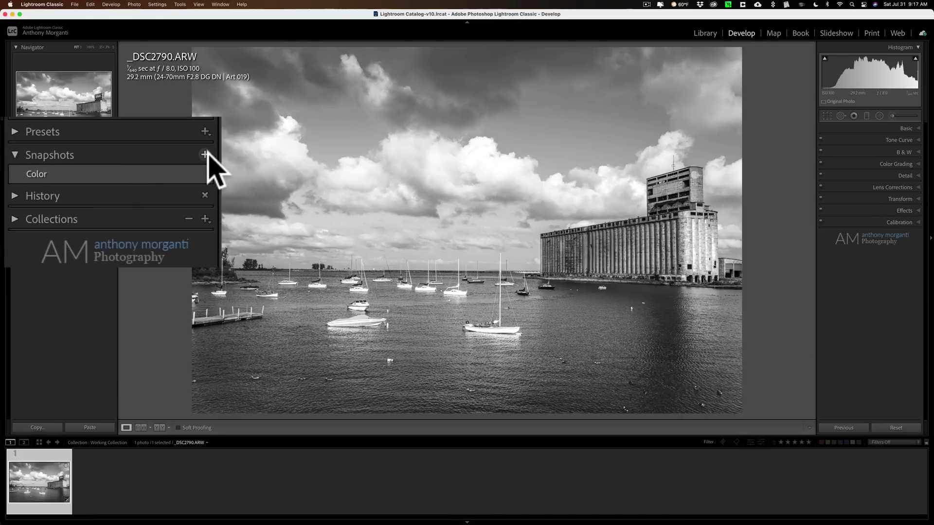
Create a 'B&W' snapshot, then switch between the Color and B&W snapshots to compare.
click(111, 173)
text(B)
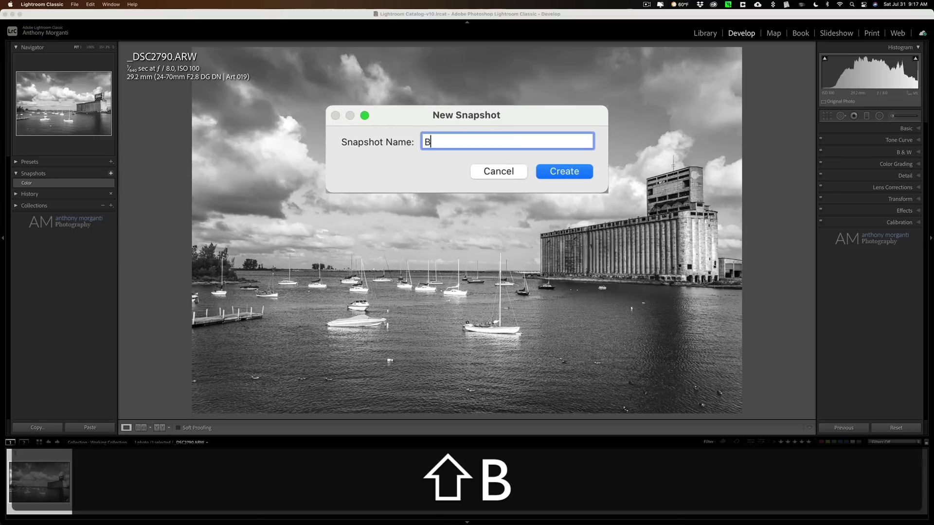
text(&W)
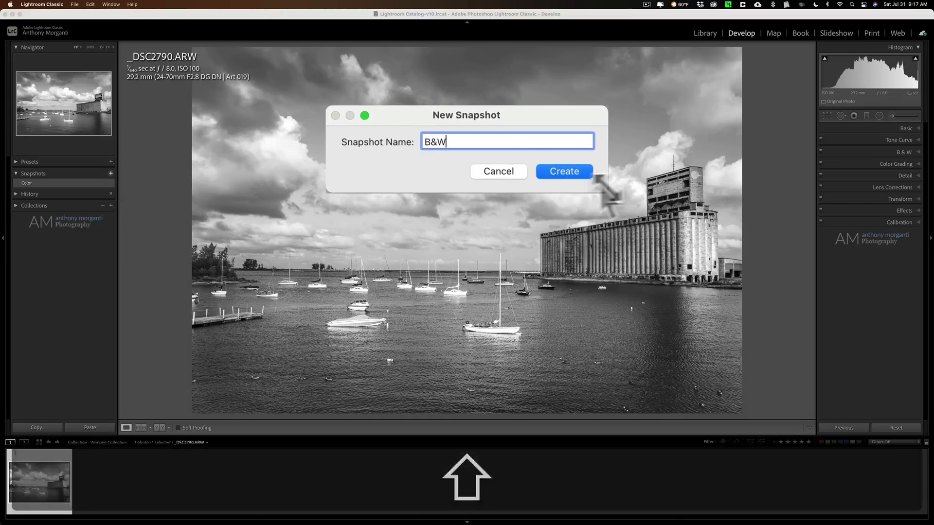
click(559, 171)
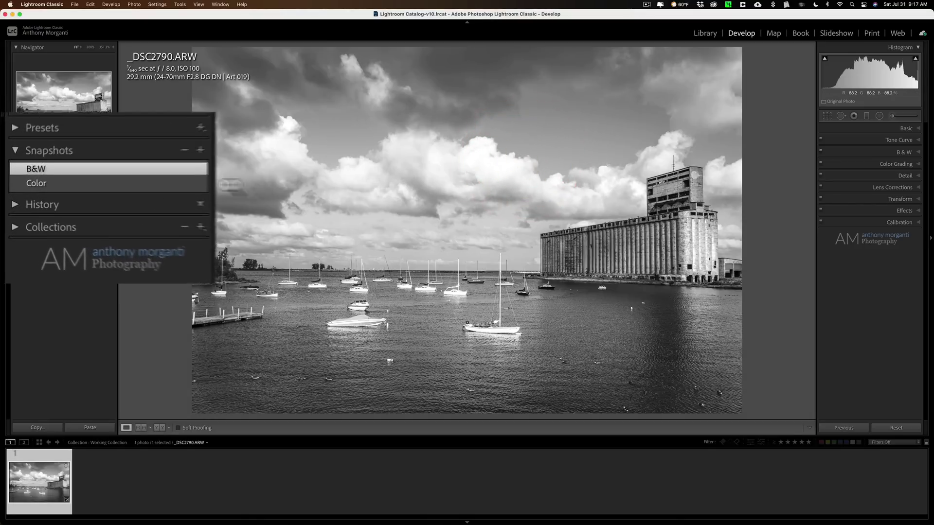
click(40, 190)
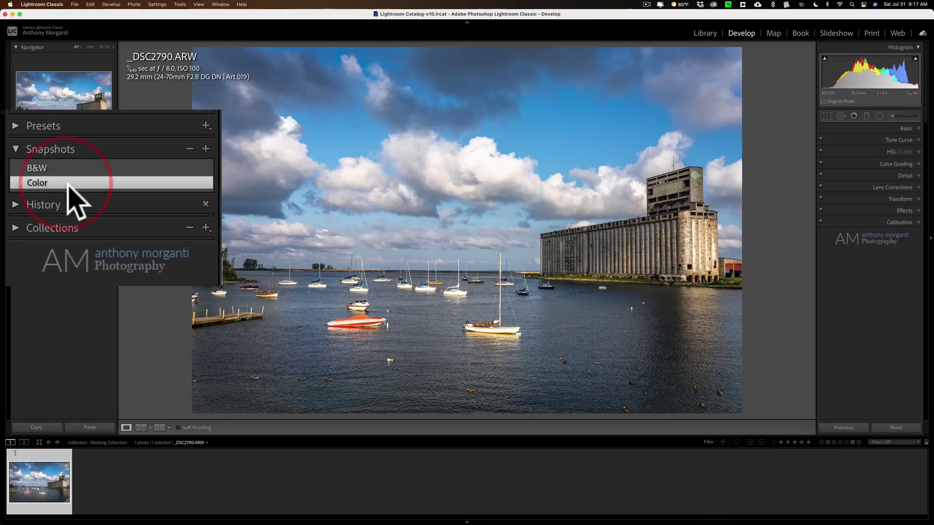
click(67, 168)
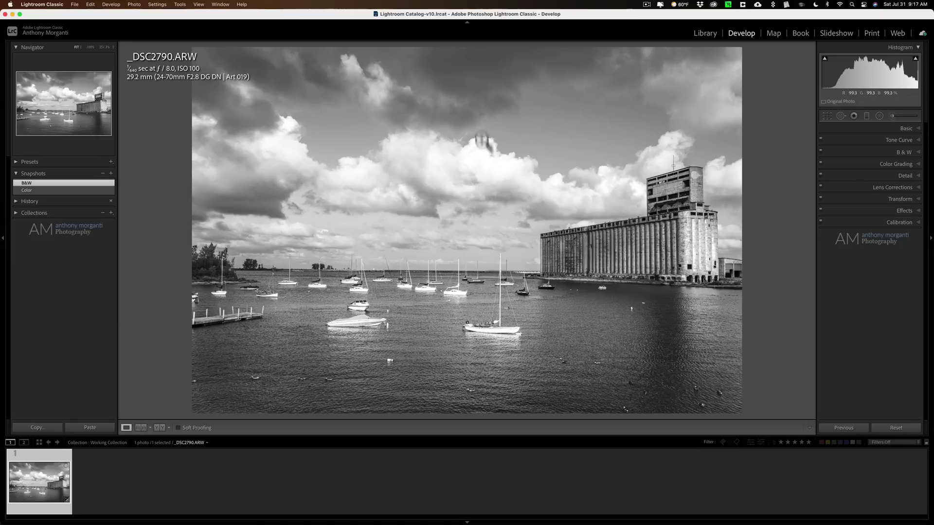
Send the harbor photo from Lightroom to Photoshop as a smart object via Edit In.
right_click(483, 91)
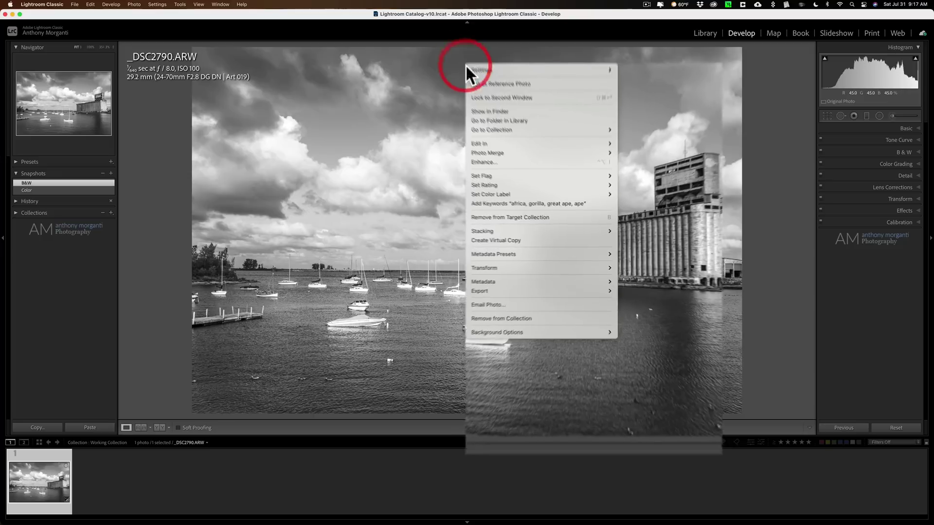
mouse_move(517, 167)
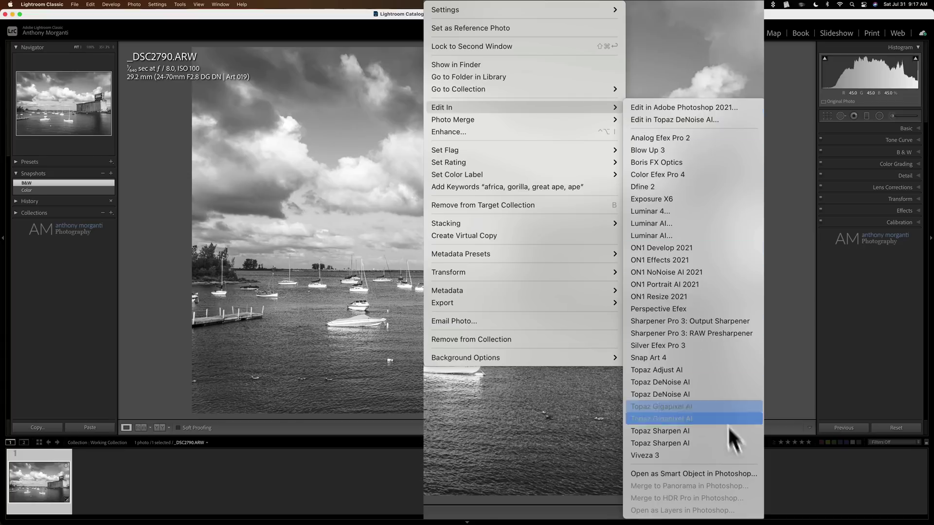
click(715, 475)
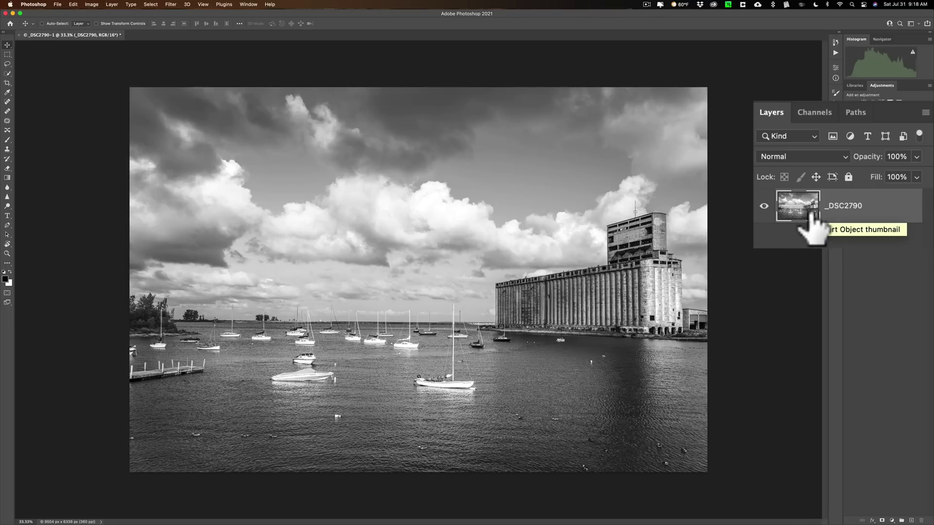
Apply the Color snapshot to the smart object's Camera Raw settings and confirm.
double_click(812, 215)
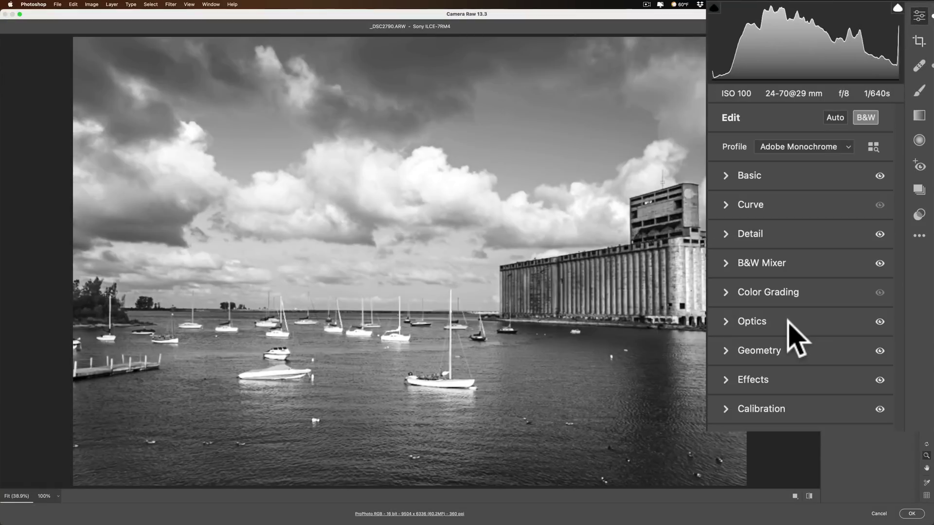
click(919, 189)
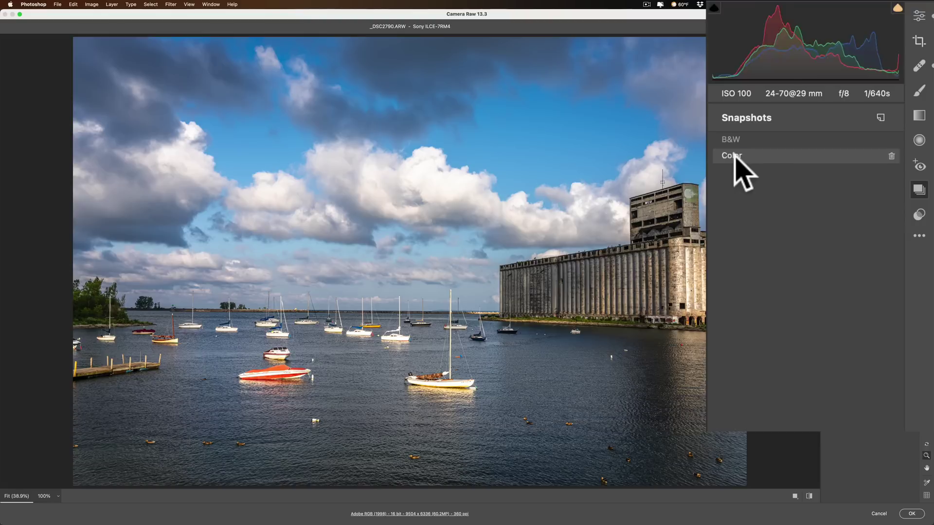
click(733, 156)
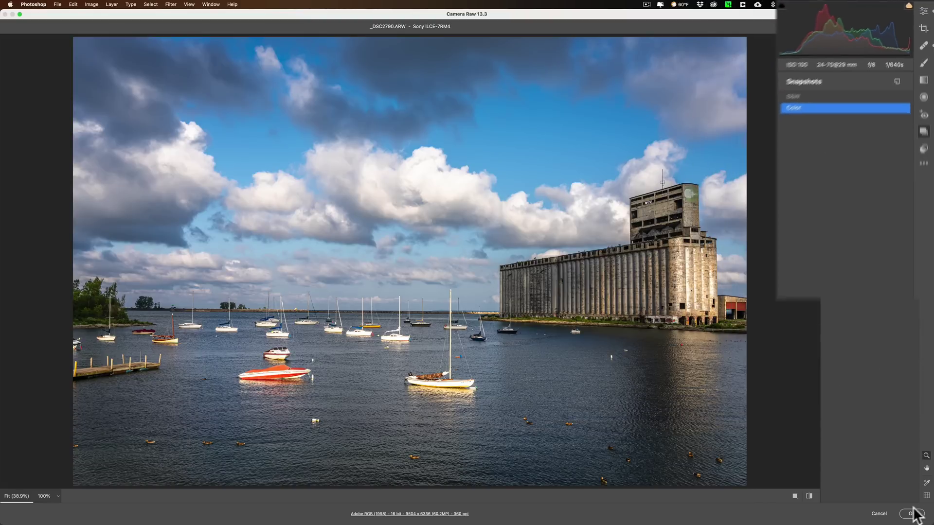
click(910, 513)
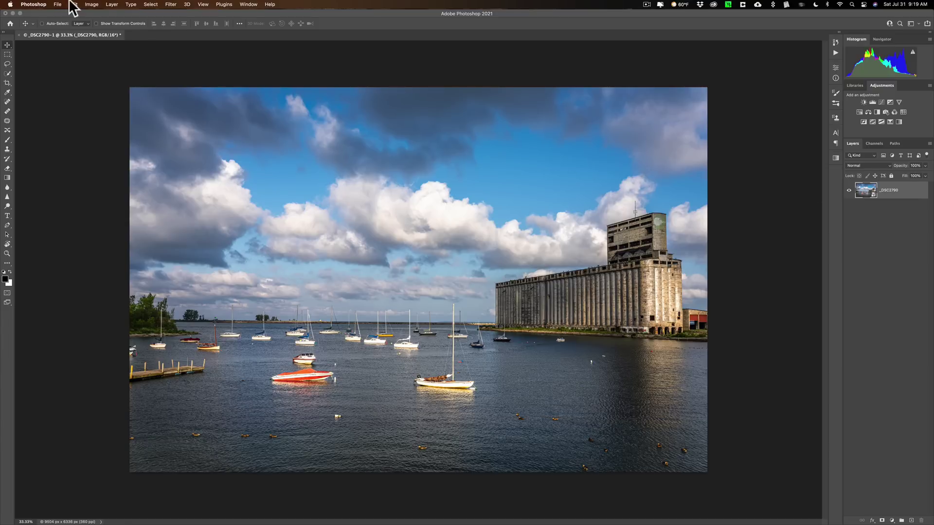
Open the Camera Raw Filter on the smart object layer and close it with OK.
click(171, 5)
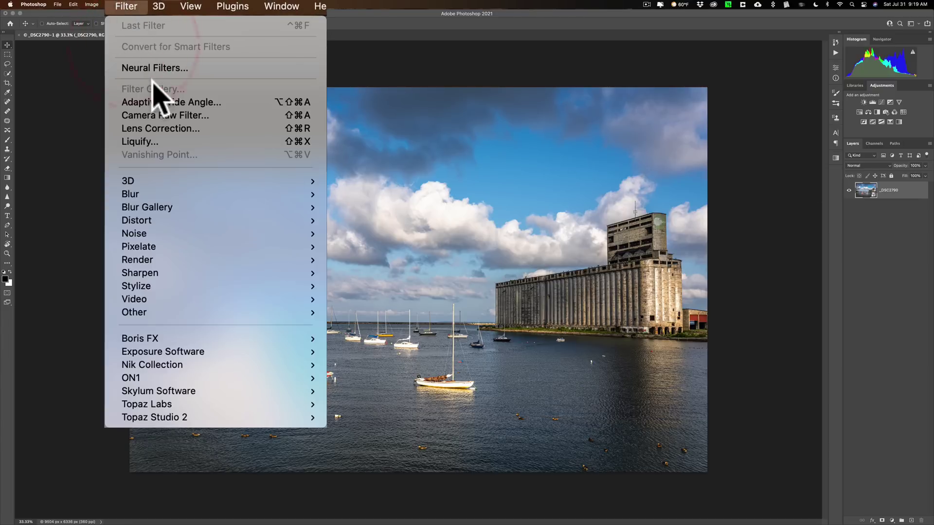
click(159, 116)
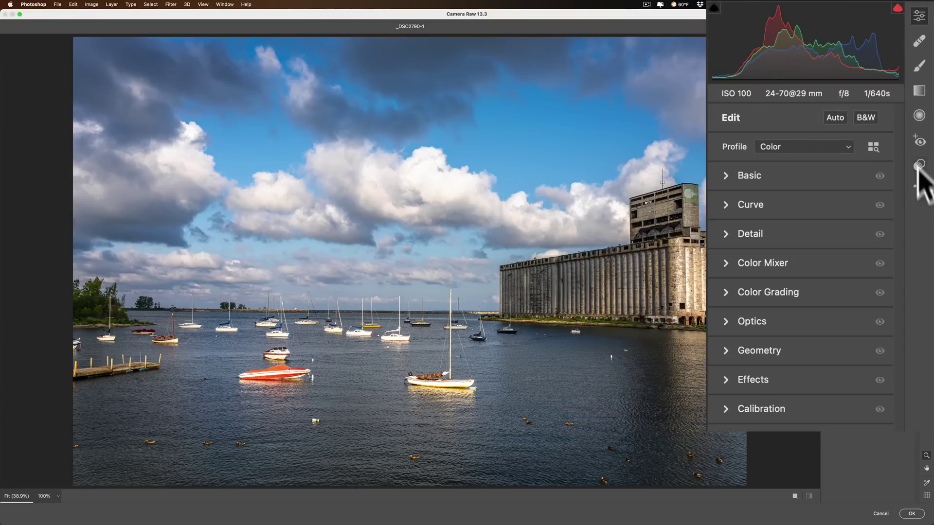
click(911, 514)
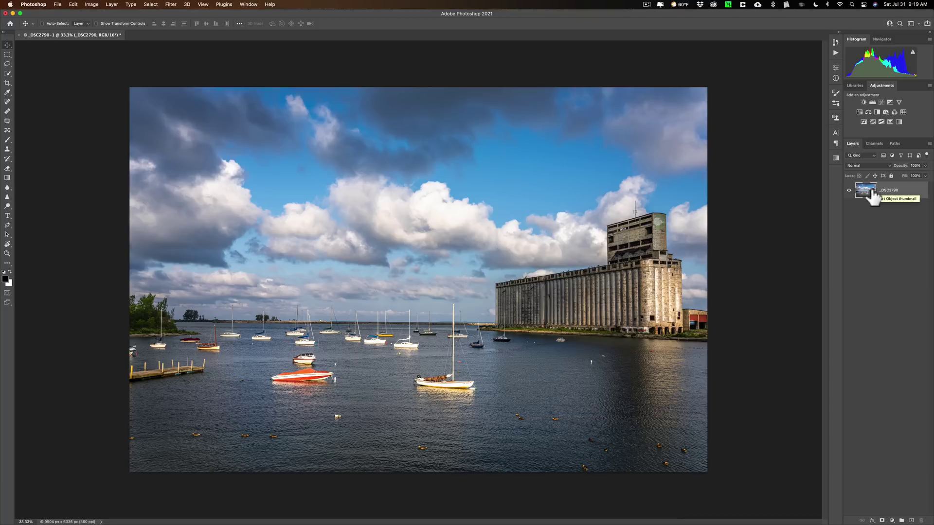
Quit Photoshop without saving, then alternate Color and B&W snapshots, ending on B&W.
key(super+q)
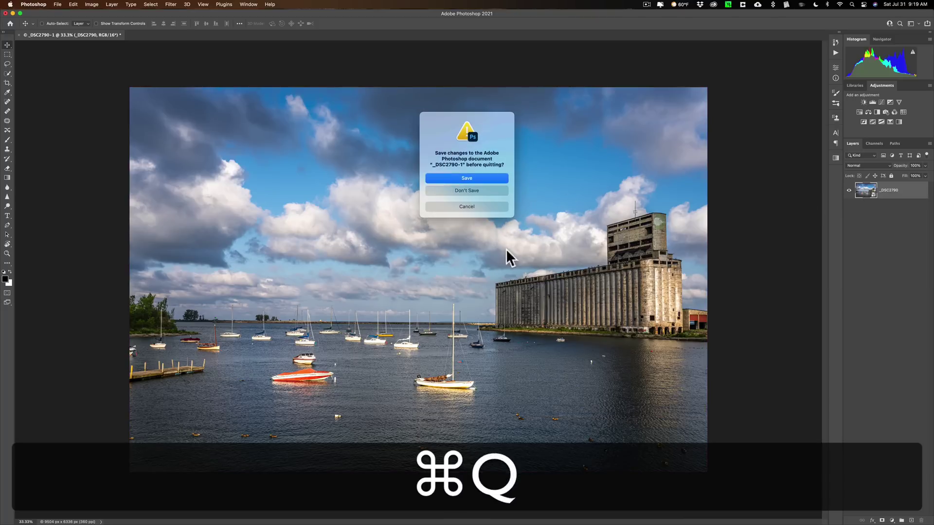
click(471, 189)
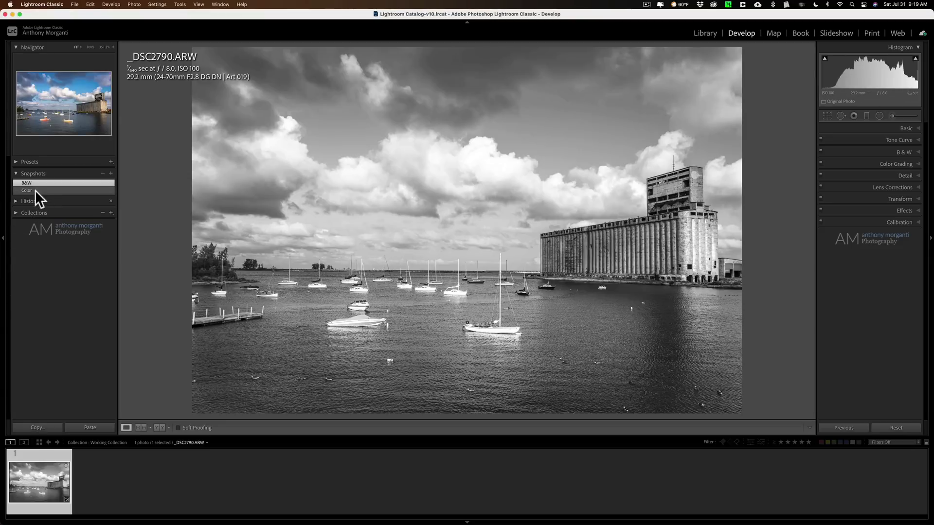
click(26, 188)
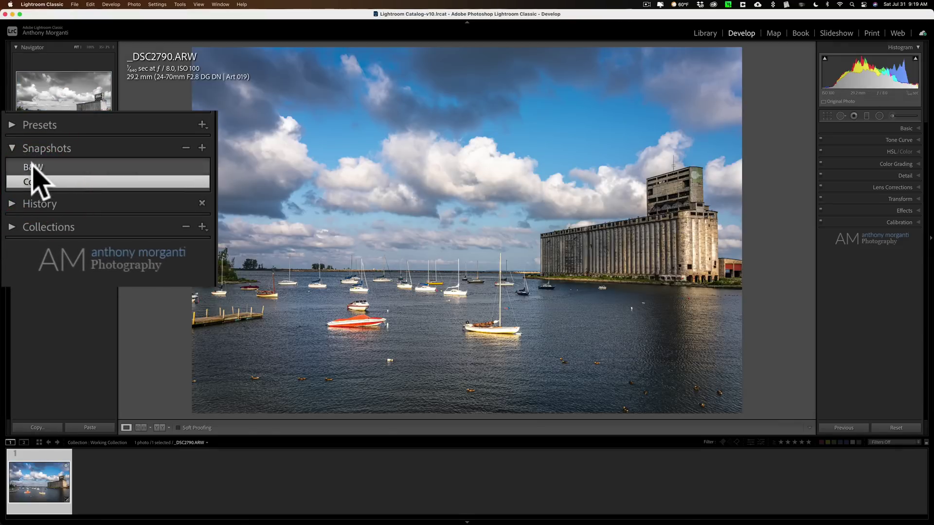
click(32, 167)
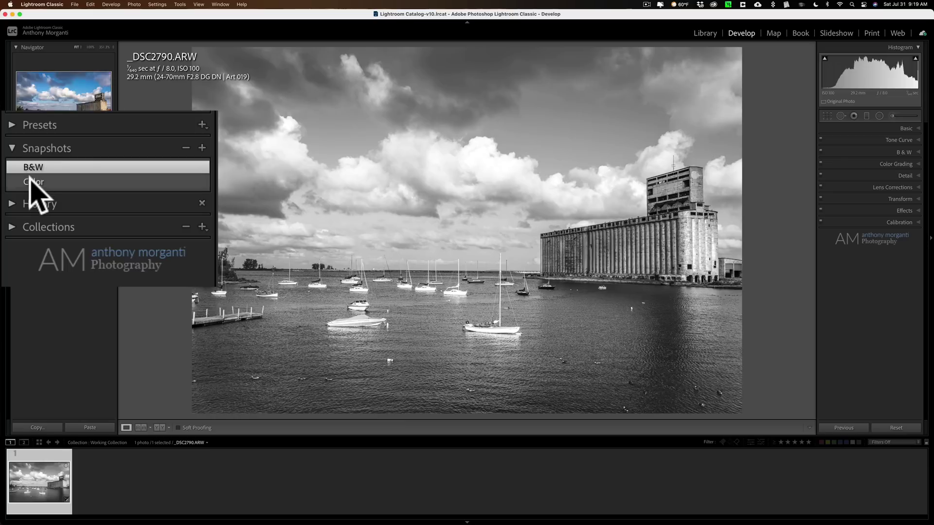
click(31, 183)
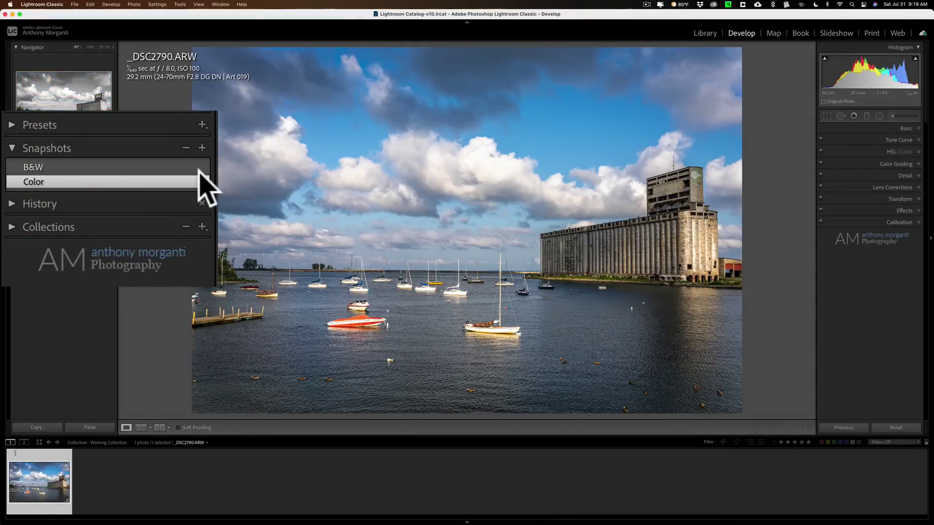
click(180, 167)
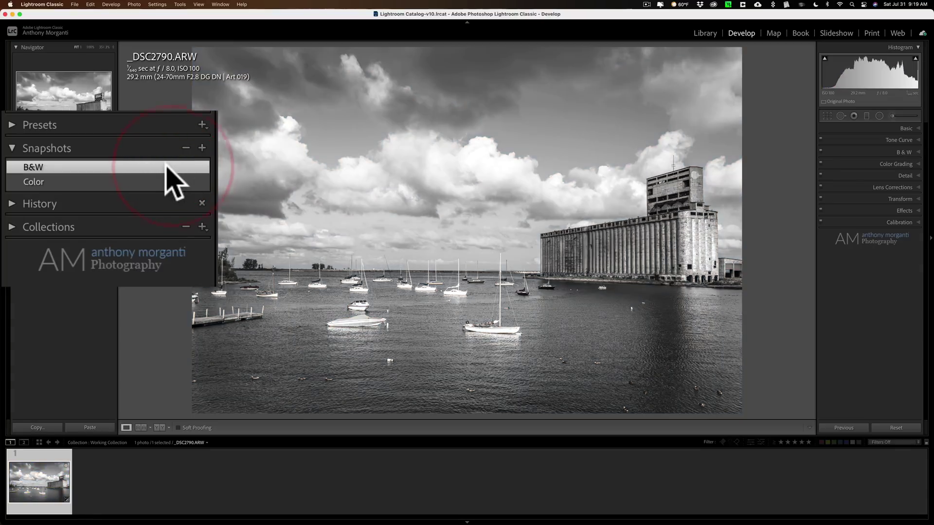
Remove the B&W snapshot from the Snapshots panel and select the Color snapshot.
click(186, 148)
click(101, 167)
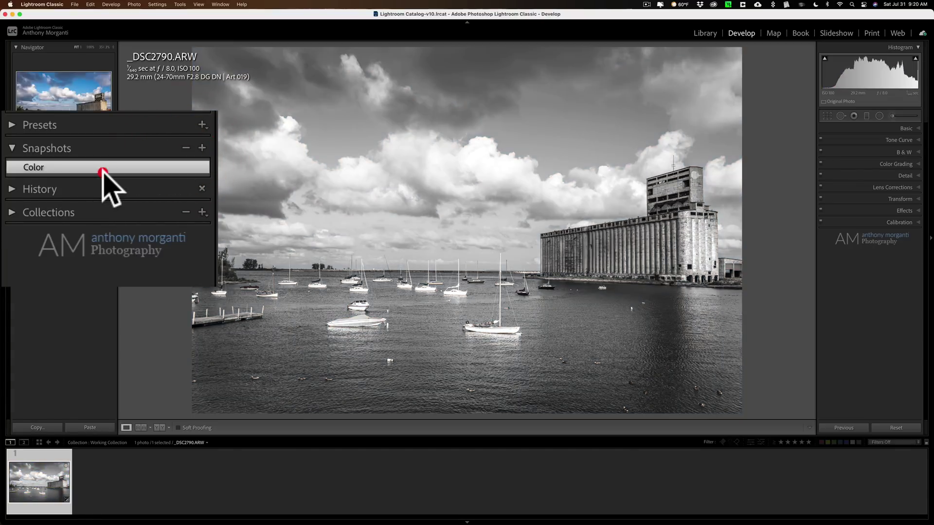